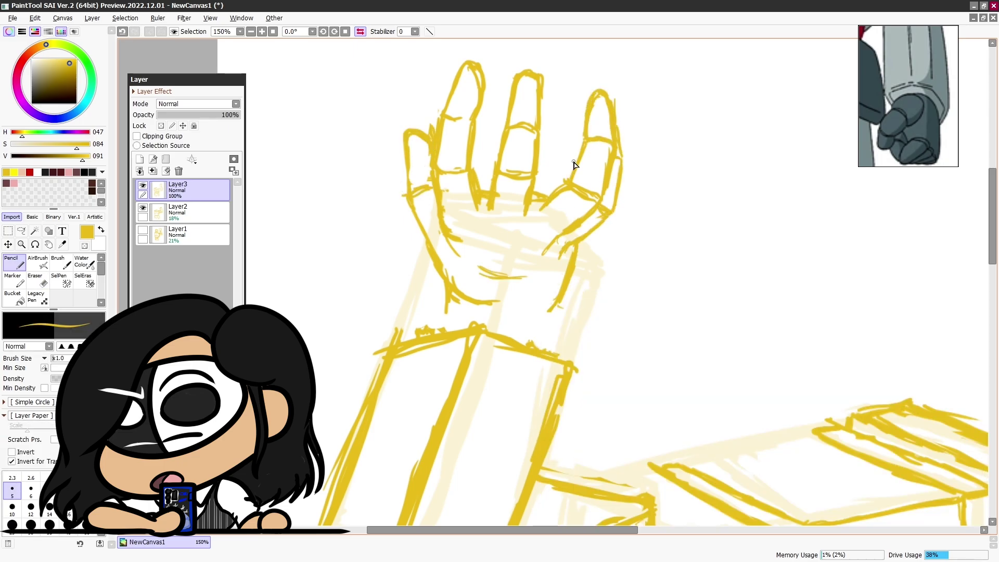
- Lower Layer3's opacity to 47% and redraw the palm as an angular block on a new layer above it
left_click_drag(237, 115, 195, 115)
left_click(139, 158)
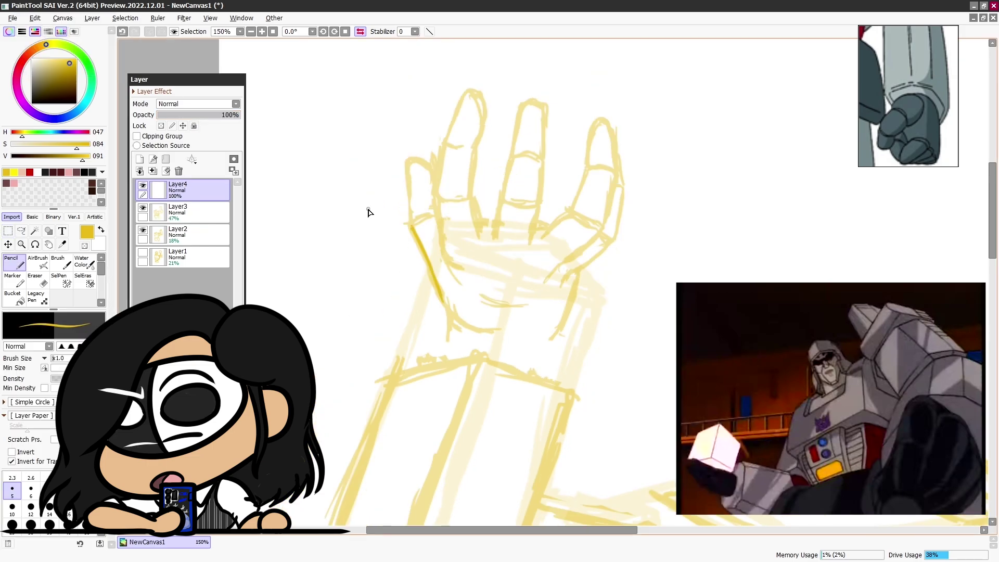
left_click_drag(551, 226, 484, 226)
mouse_move(572, 285)
left_mouse_down()
mouse_move(495, 334)
mouse_move(422, 266)
mouse_move(447, 319)
left_mouse_up()
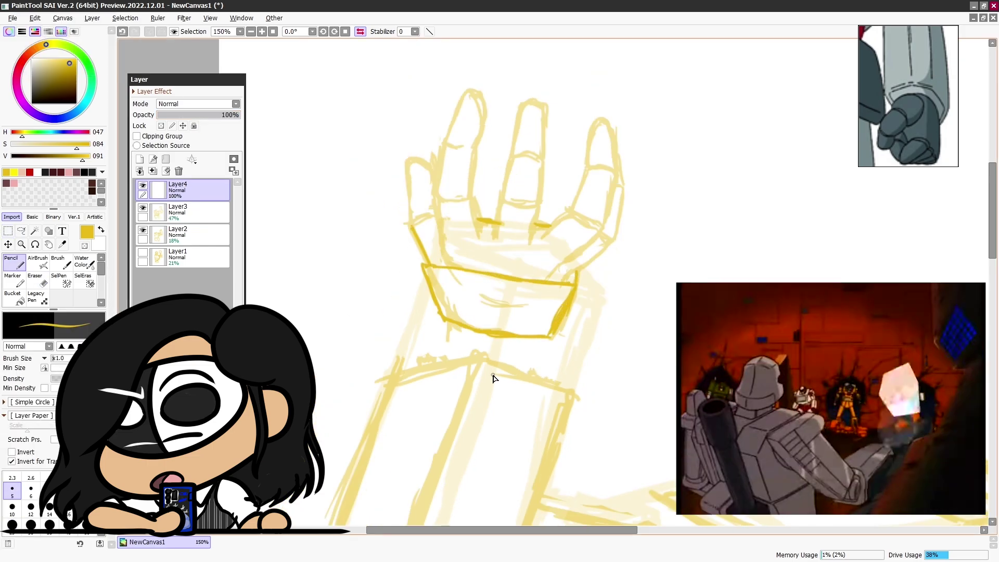
- Redraw the little, ring and middle fingers of the raised hand with rounded tips and joint lines
mouse_move(411, 223)
left_mouse_down()
mouse_move(432, 166)
mouse_move(406, 204)
left_mouse_up()
mouse_move(440, 148)
left_mouse_down()
mouse_move(453, 212)
mouse_move(473, 161)
mouse_move(481, 97)
left_mouse_up()
scroll(494, 234, "up", 3)
left_click_drag(469, 182, 489, 136)
left_click_drag(530, 285, 512, 286)
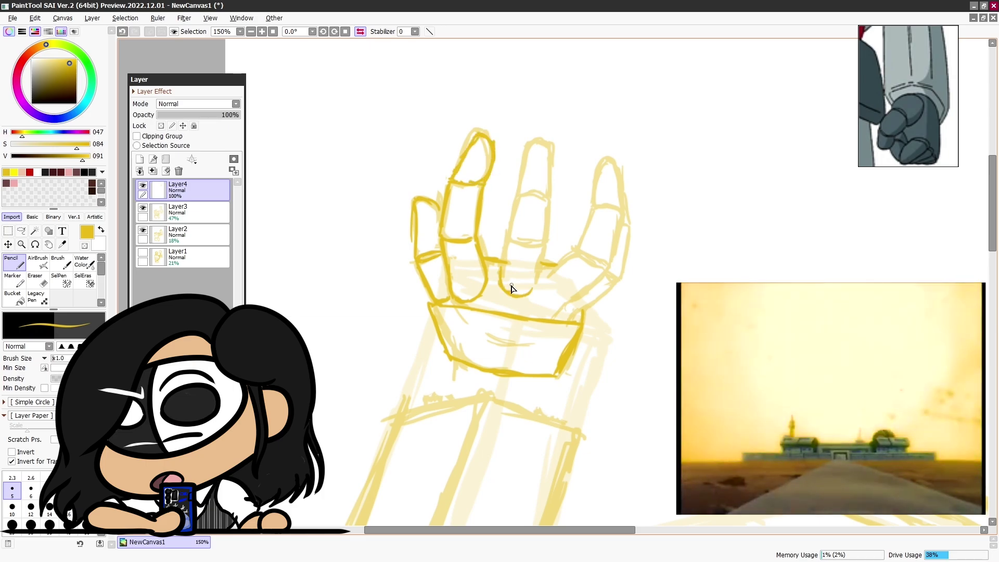
left_click_drag(515, 228, 523, 148)
left_click_drag(520, 141, 551, 172)
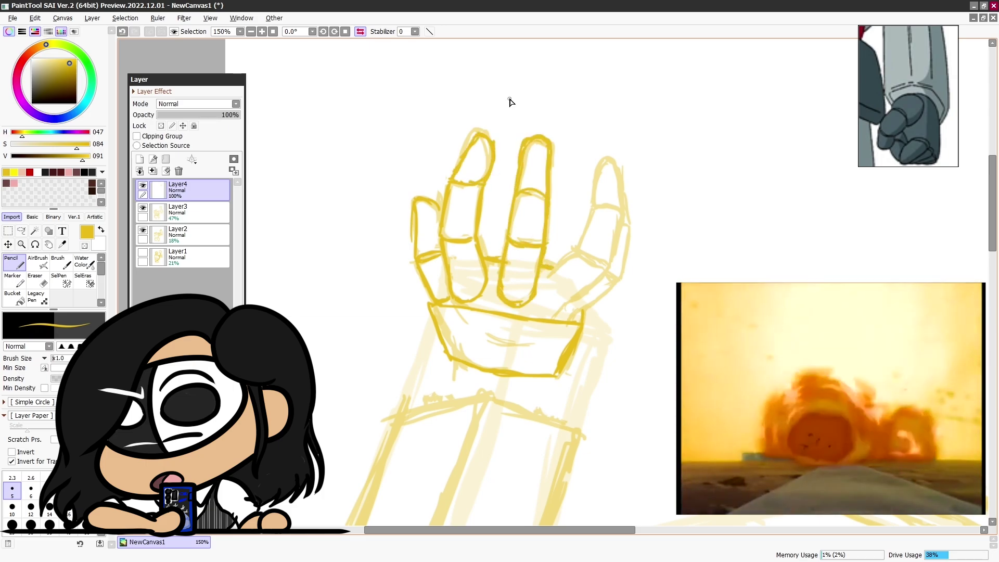
- Redraw the remaining finger beside the middle one as three angled segments, correcting a stray stroke
key("ctrl+plus")
key("ctrl+minus")
left_click_drag(577, 252, 549, 299)
key("ctrl+plus")
left_click_drag(494, 230, 541, 236)
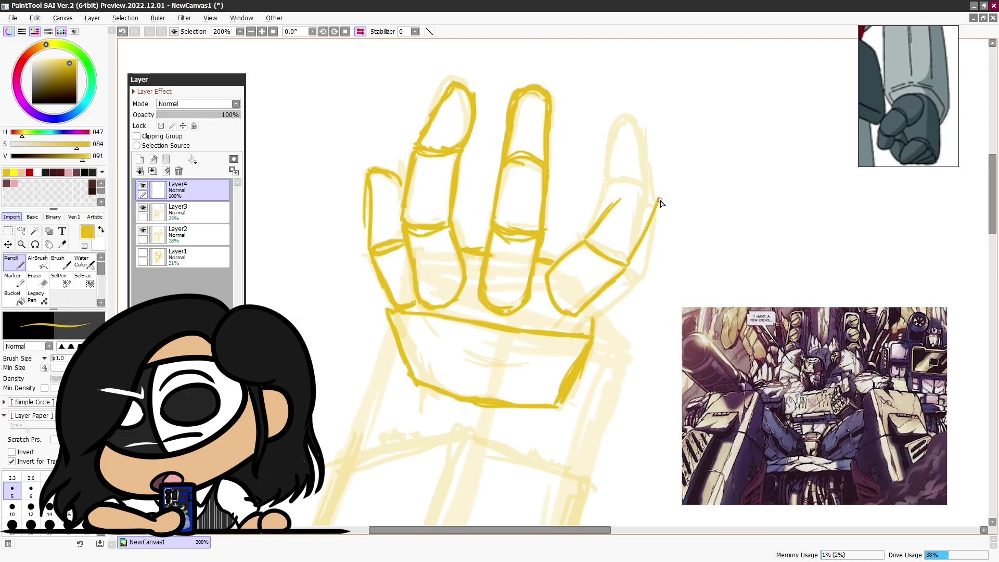
key("ctrl+z")
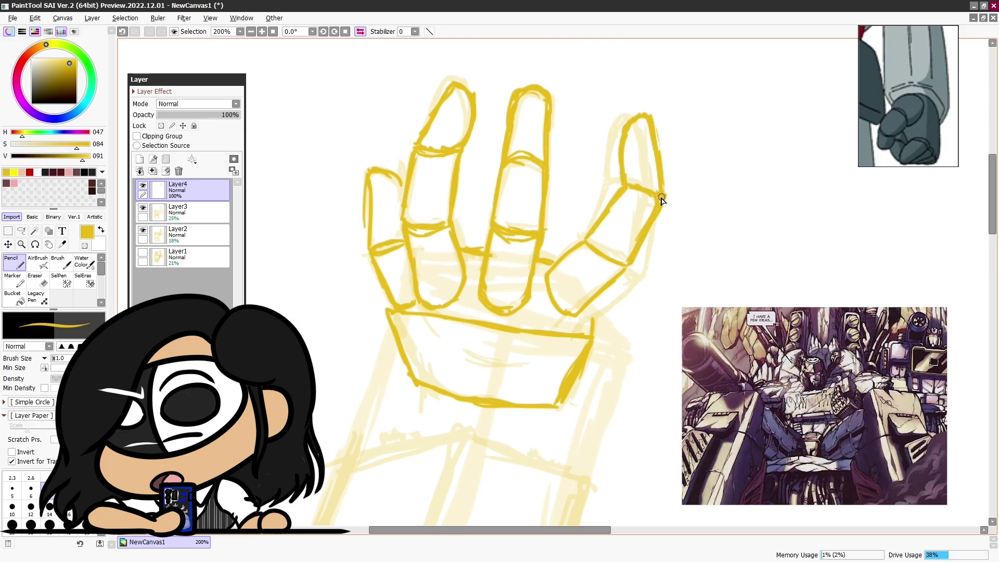
- Adjust parts of the redrawn hand with lasso selections and free transforms, and merge the hand into Layer3
key("ctrl+t")
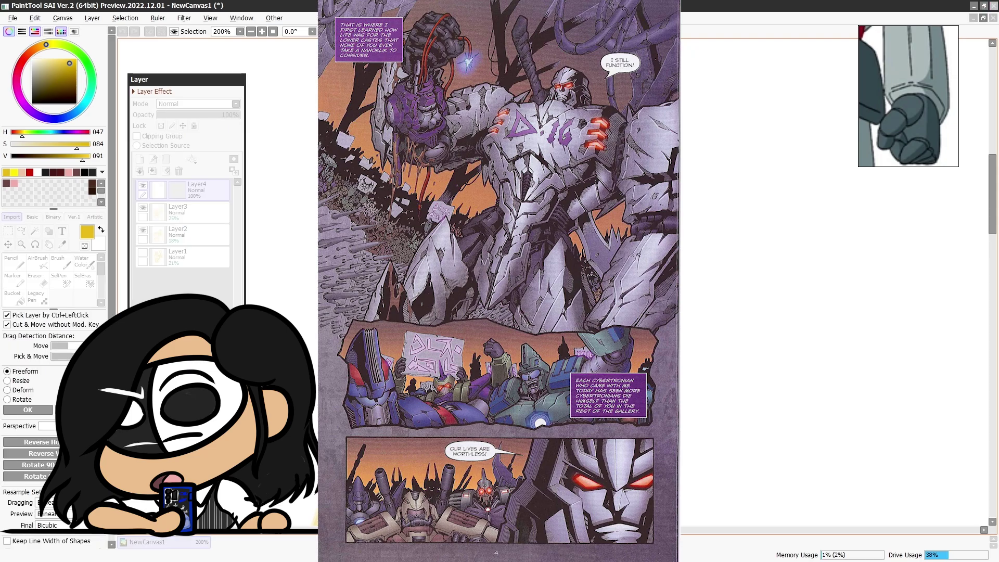
key("Return")
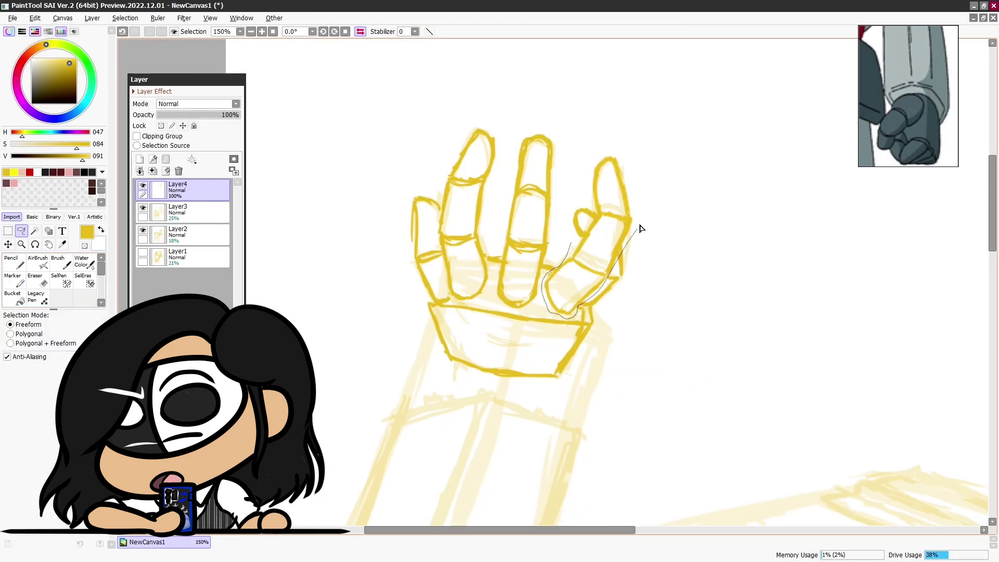
key("ctrl+t")
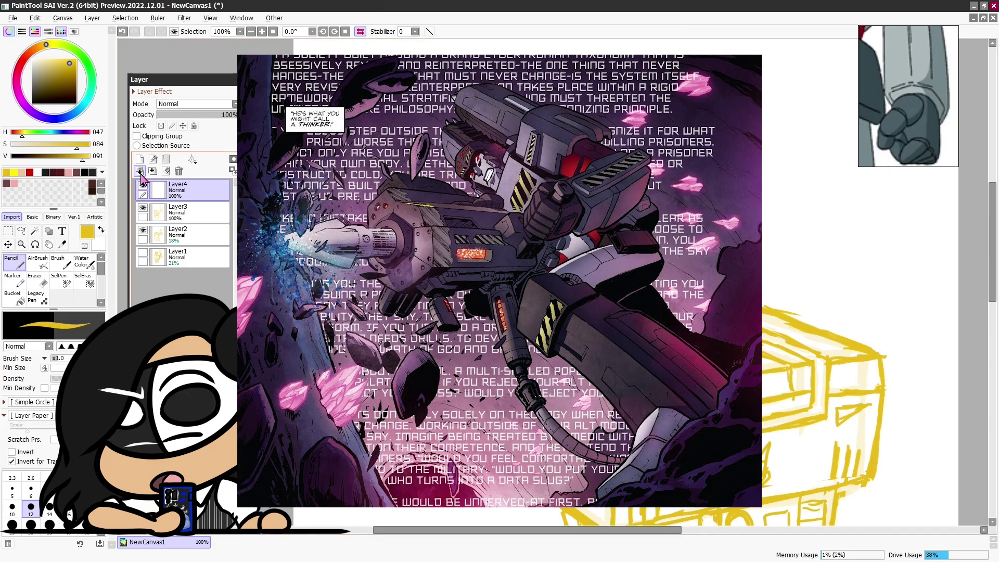
key("Return")
key("e")
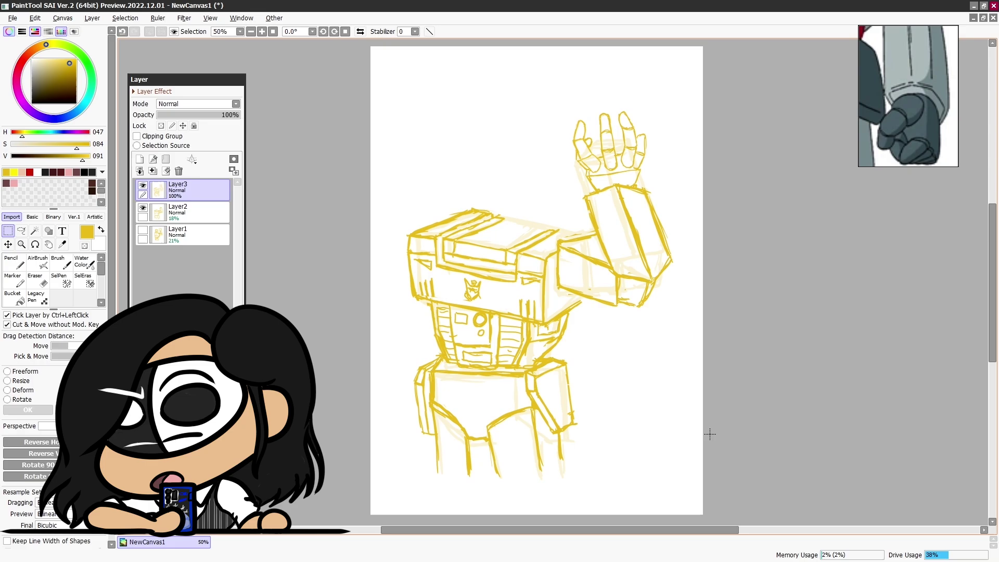
- Lasso a section of the Layer3 sketch and reshape it with a Deform transform
key("n")
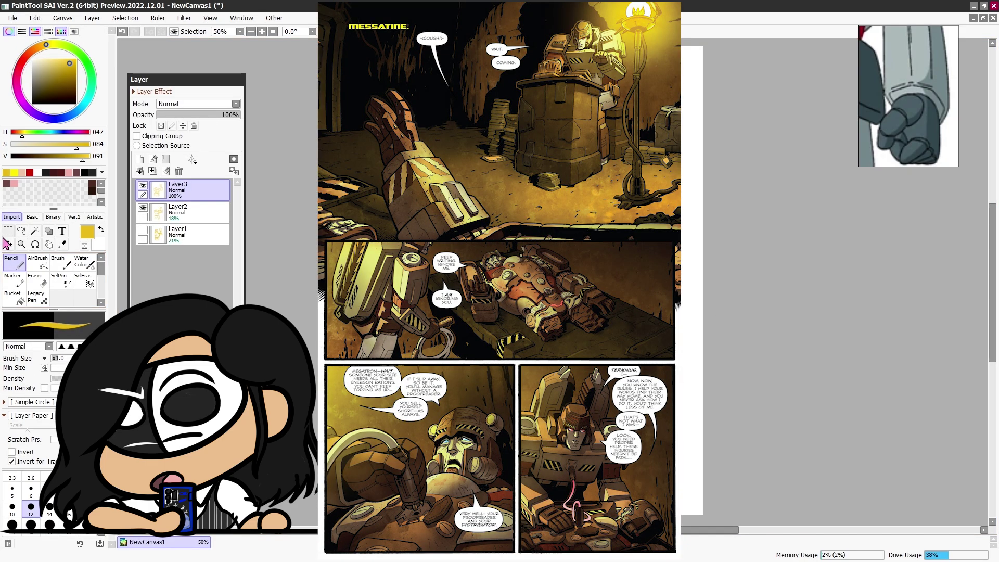
left_click(8, 244)
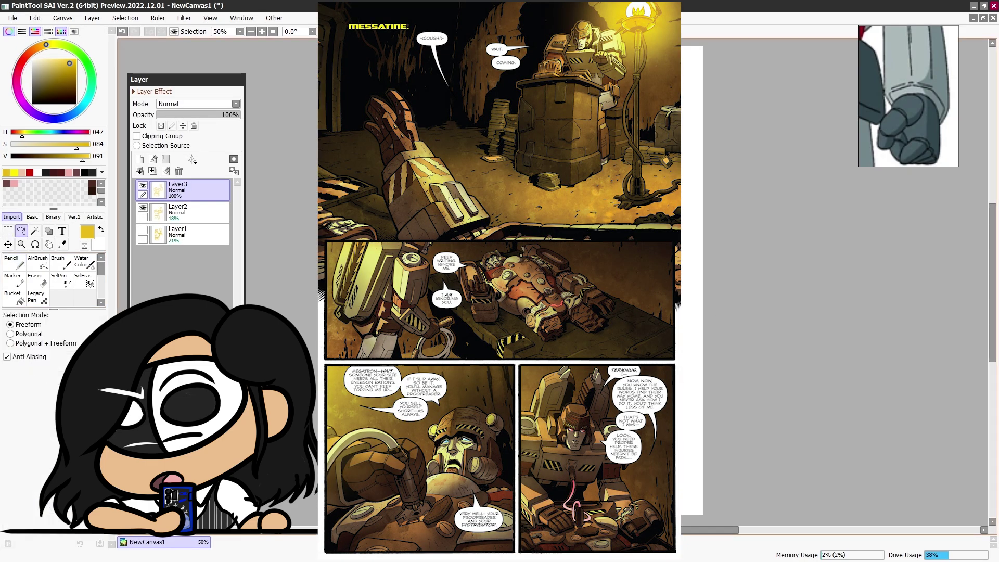
key("ctrl+t")
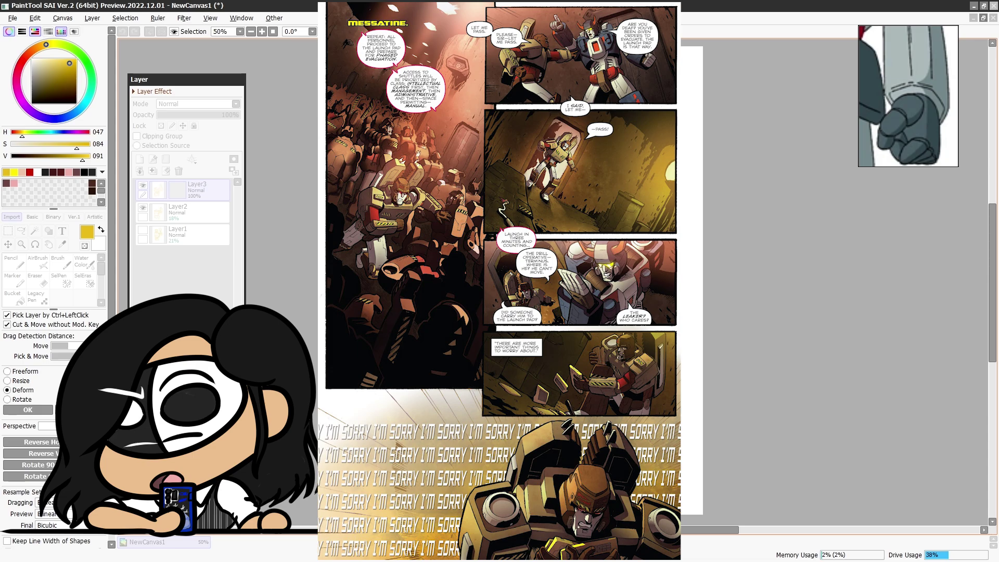
key("Return")
key("b")
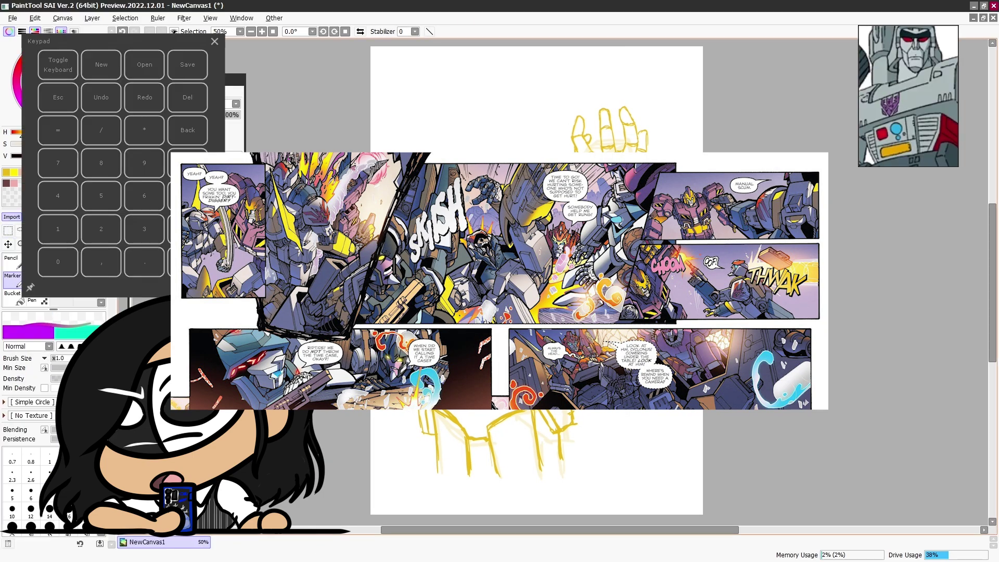
- Resize and adjust lassoed sections of the body sketch on Layer3 with repeated transforms
key("s")
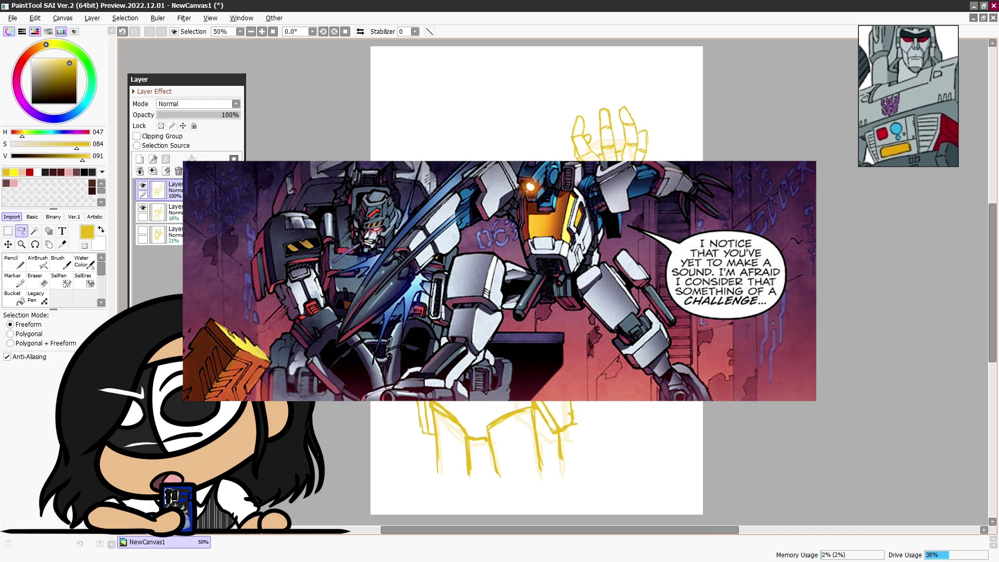
key("ctrl+t")
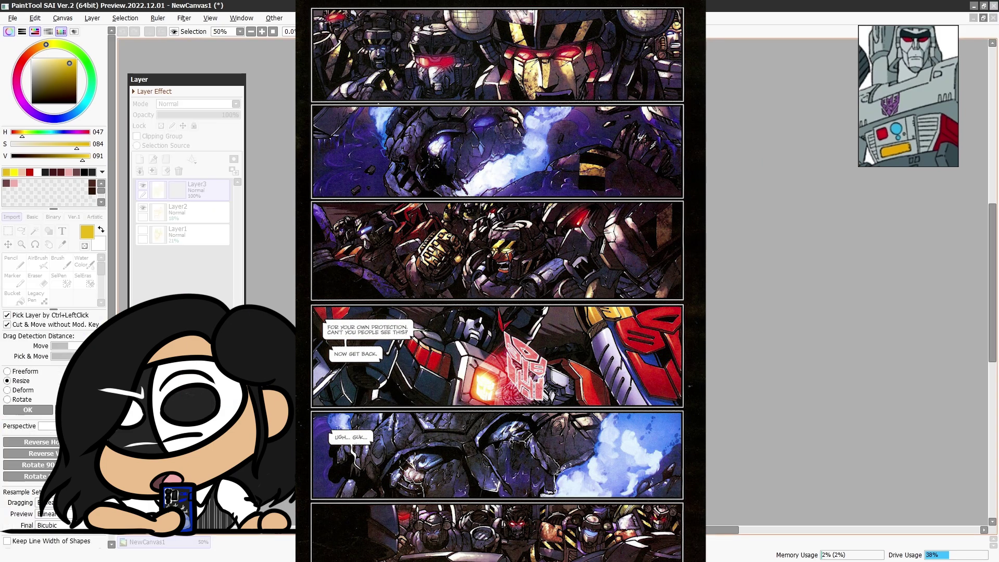
key("Return")
key("ctrl+t")
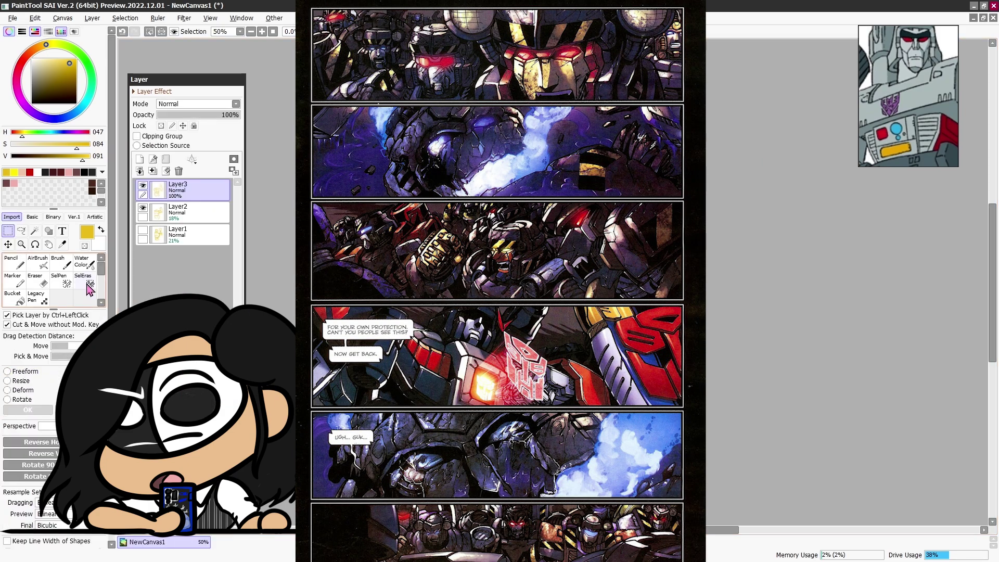
key("Return")
key("ctrl+t")
key("Return")
key("l")
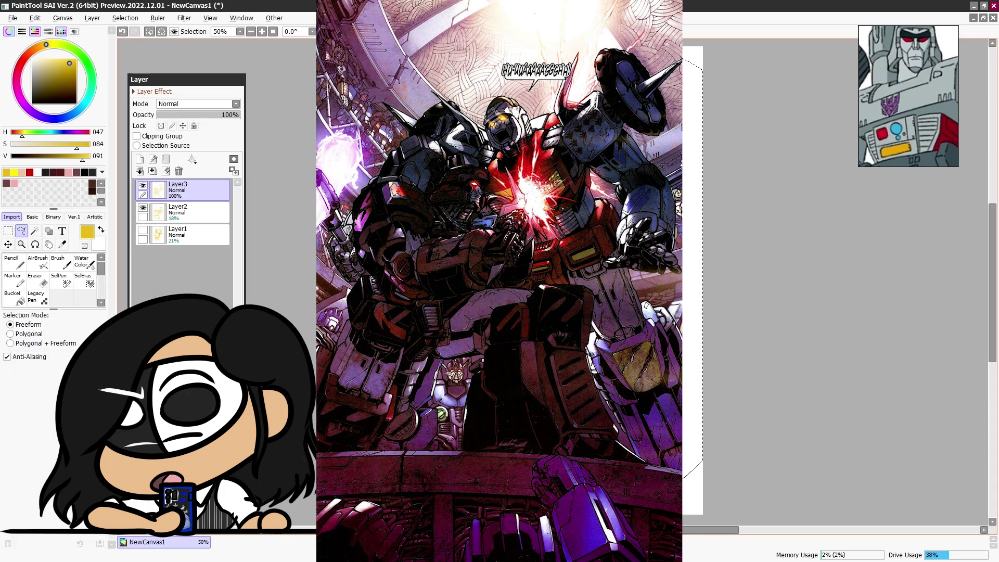
- Continue the sketch on a new layer, hide Layer3 and fade Layer2 until it is barely visible
key("ctrl+shift+n")
left_click(143, 207)
left_click(198, 232)
left_click_drag(229, 115, 163, 115)
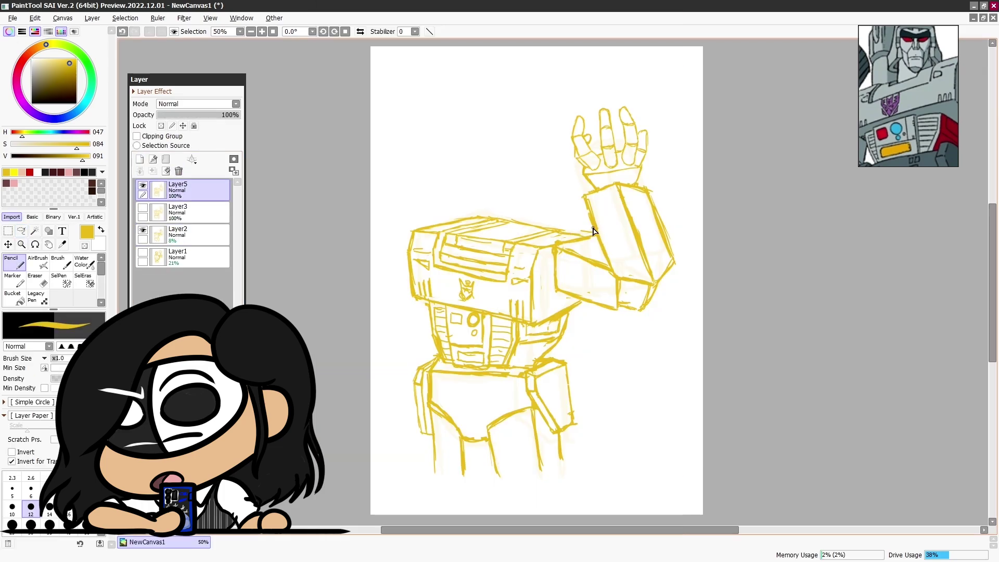
- Lasso the raised arm with its hand and rotate it slightly counterclockwise toward the head area
left_click_drag(541, 298, 572, 239)
key("ctrl+t")
mouse_move(647, 179)
left_mouse_down()
mouse_move(626, 279)
mouse_move(647, 439)
left_mouse_up()
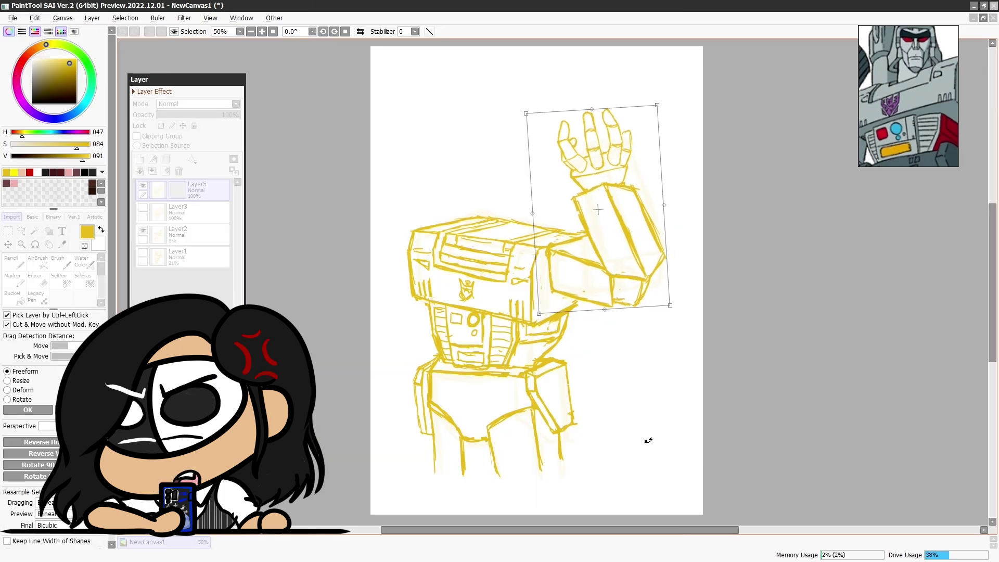
key("Return")
- Try to reshape the hips and legs below the waist with a lasso selection and transform
left_click_drag(368, 290, 375, 292)
key("ctrl+t")
left_click_drag(426, 484, 420, 475)
key("Return")
key("n")
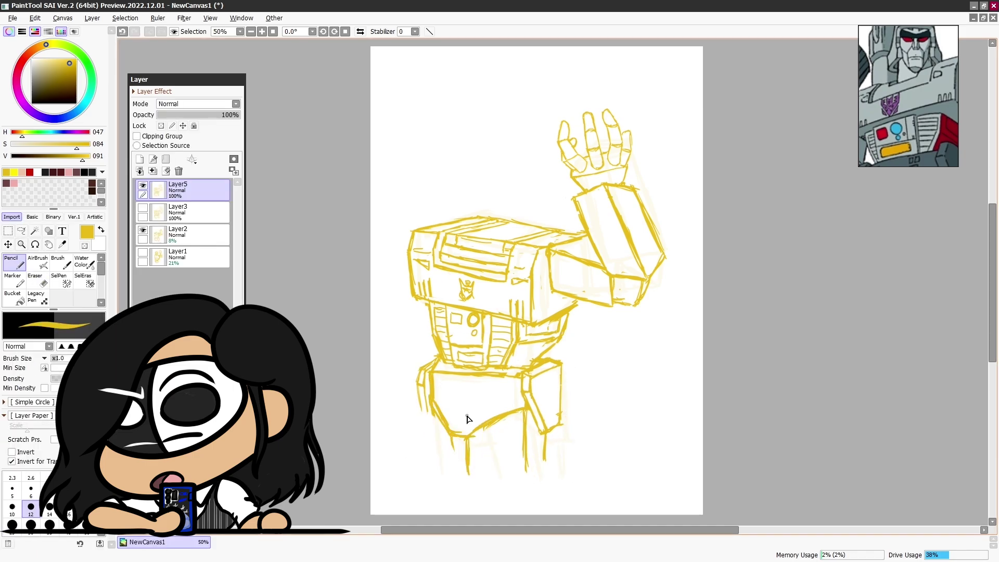
- Try erasing the side hip block and redrawing the pelvis side and thigh lines
key("e")
left_click_drag(524, 470, 508, 380)
key("n")
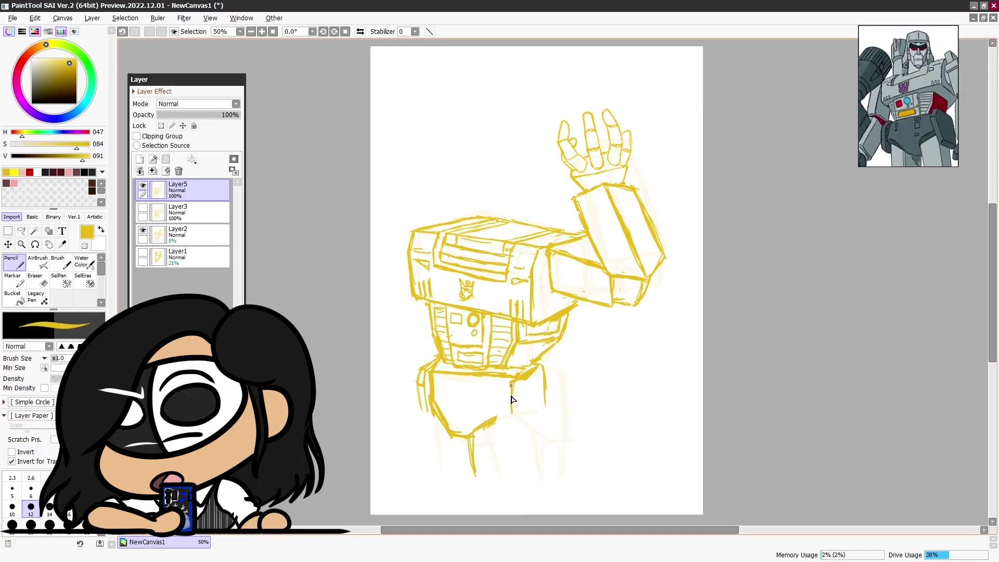
left_click_drag(425, 392, 479, 484)
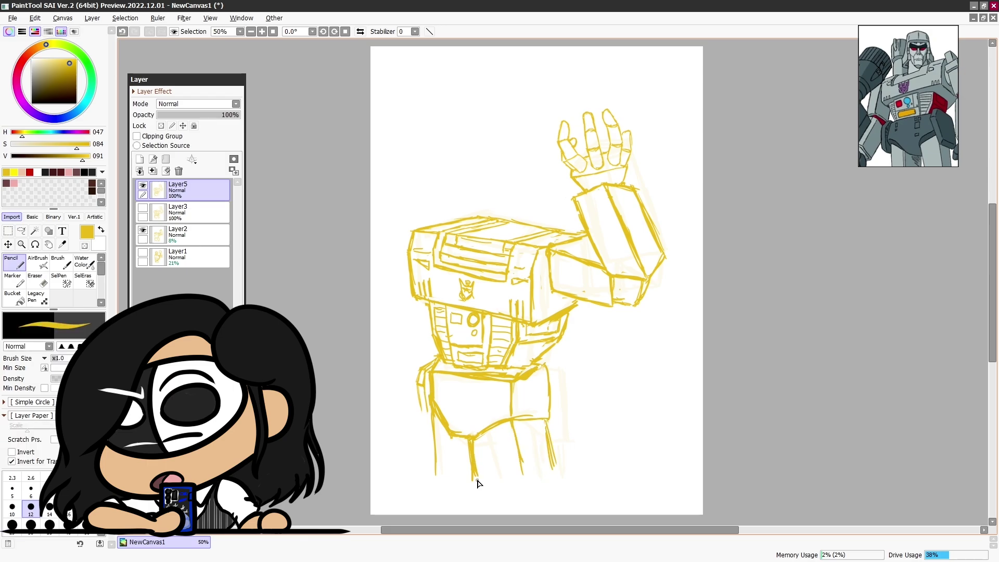
- Transform the lassoed legs and the abdomen's side face, and clear the hip and leg sketch
key("a")
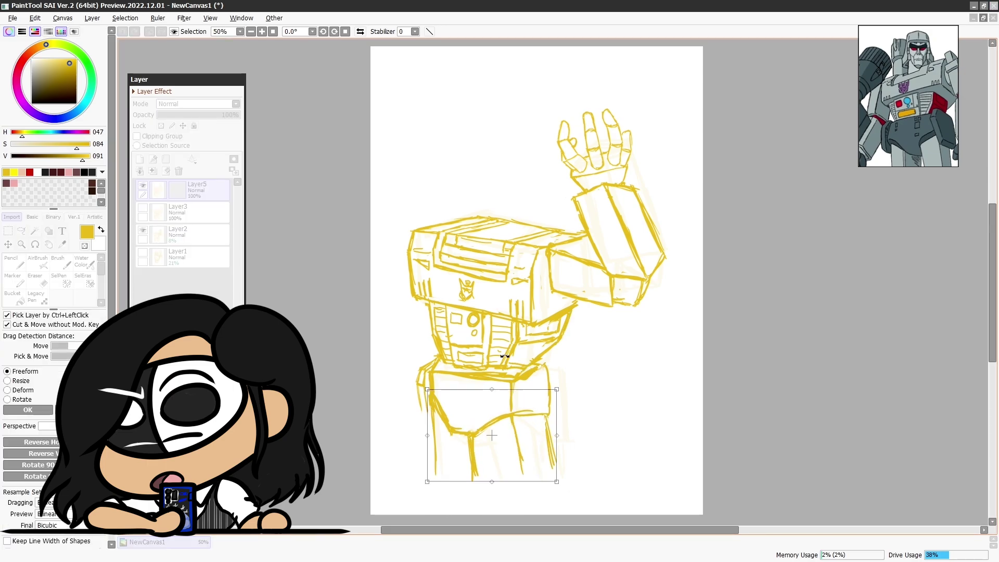
left_click_drag(536, 322, 539, 317)
key("ctrl+t")
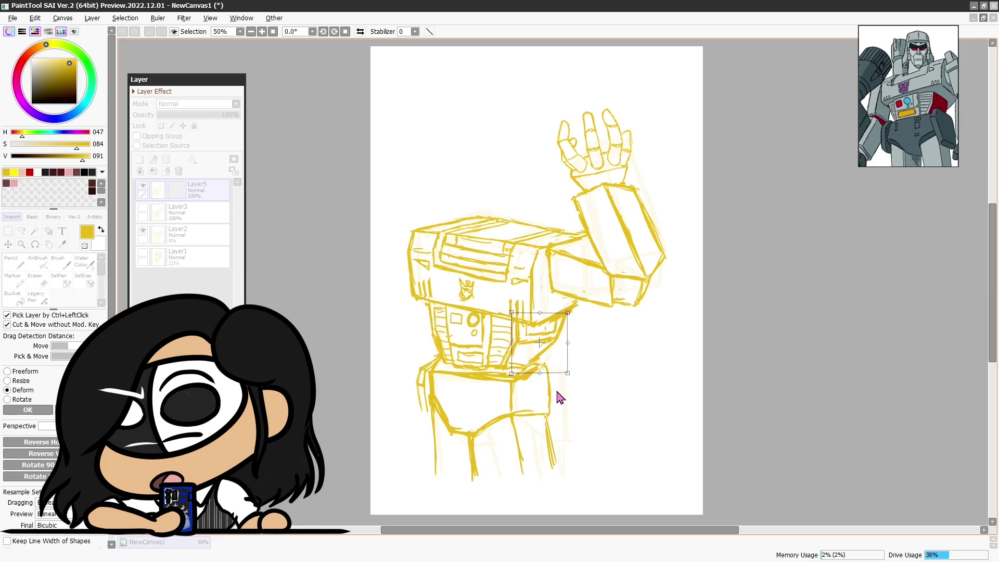
key("Return")
key("ctrl+z")
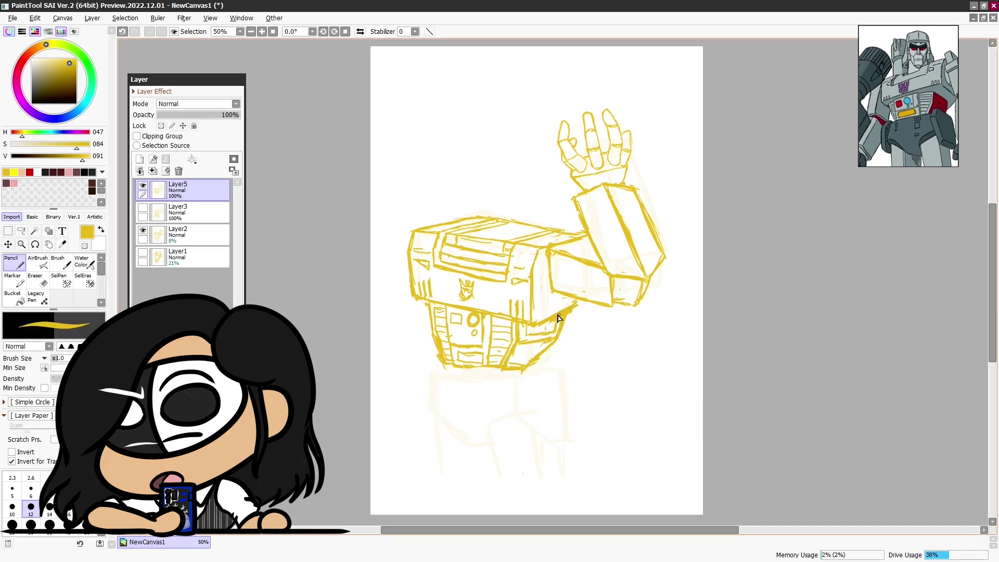
- Sketch a new tapered pelvis block under the abdomen, cleaning its edges and stray leg lines with the eraser
key("ctrl+z")
left_click_drag(439, 367, 438, 404)
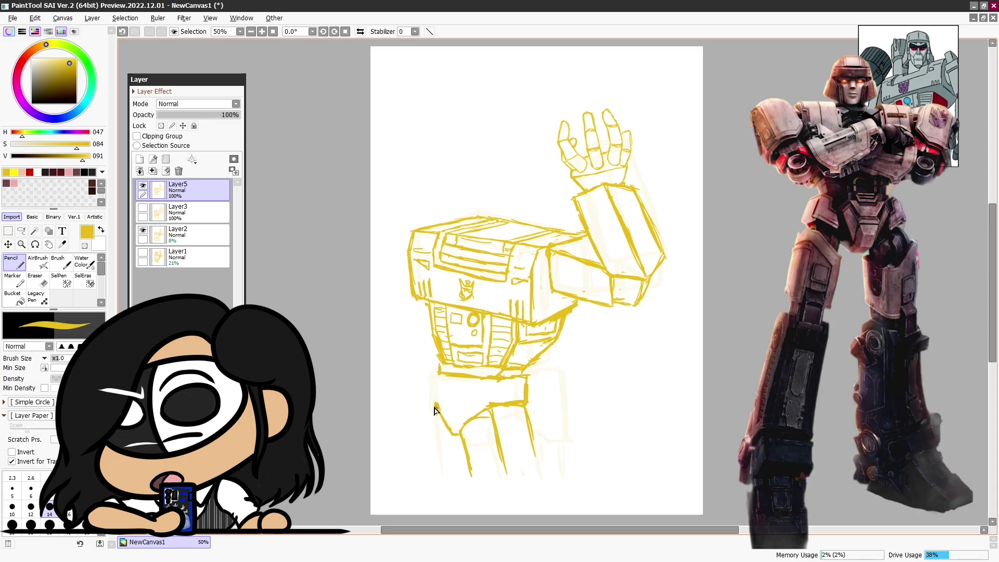
scroll(515, 385, "up", 2)
mouse_move(597, 386)
left_mouse_down()
mouse_move(532, 354)
mouse_move(515, 396)
left_mouse_up()
key("e")
key("e")
left_click_drag(546, 349, 547, 401)
key("e")
left_click_drag(520, 375, 517, 420)
key("e")
left_click_drag(411, 448, 475, 408)
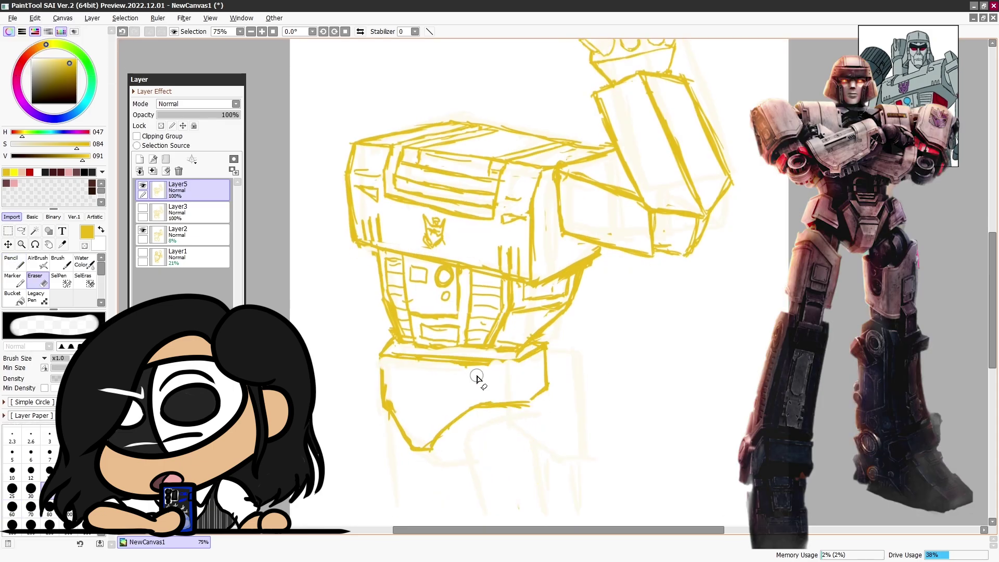
- Refine the waist edge and mark off the pelvis's side face with a vertical line
key("e")
key("e")
mouse_move(547, 343)
left_mouse_down()
mouse_move(489, 364)
mouse_move(515, 342)
left_mouse_up()
key("e")
key("ctrl+minus")
key("e")
key("e")
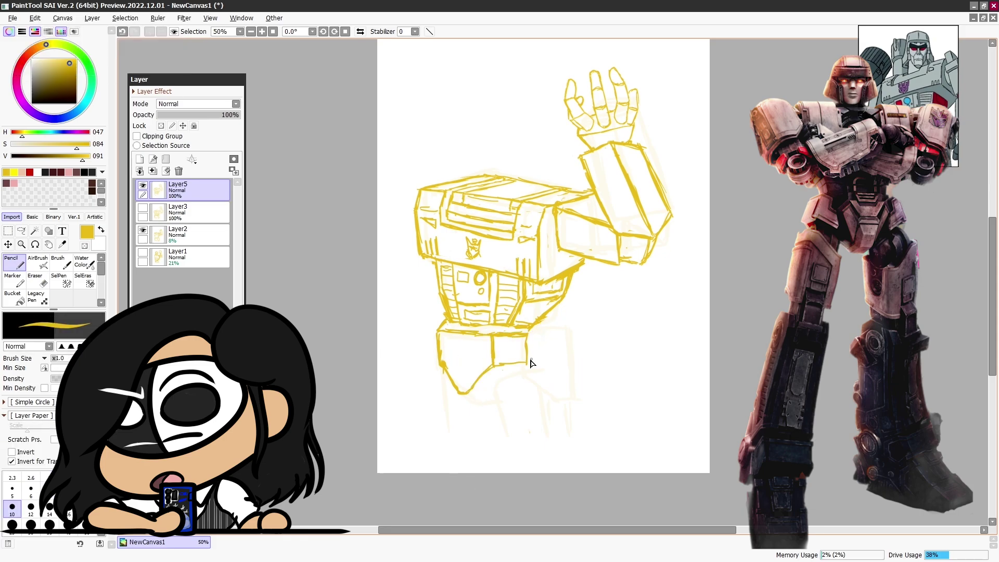
- Lasso the pelvis and reposition and reshape it under the abdomen with successive transforms
key("m")
left_click_drag(547, 325, 475, 373)
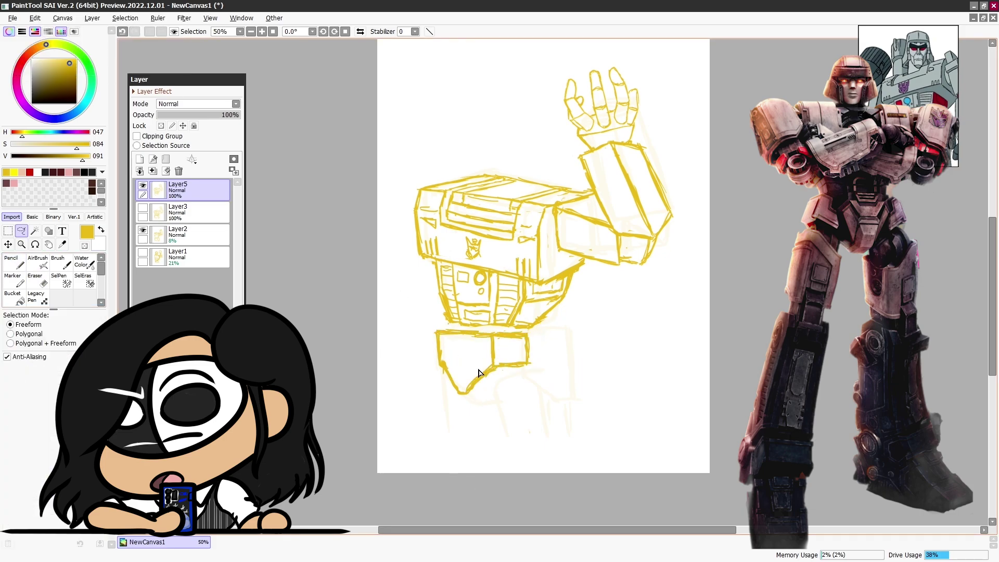
key("ctrl+t")
key("Return")
key("ctrl+t")
key("Return")
key("e")
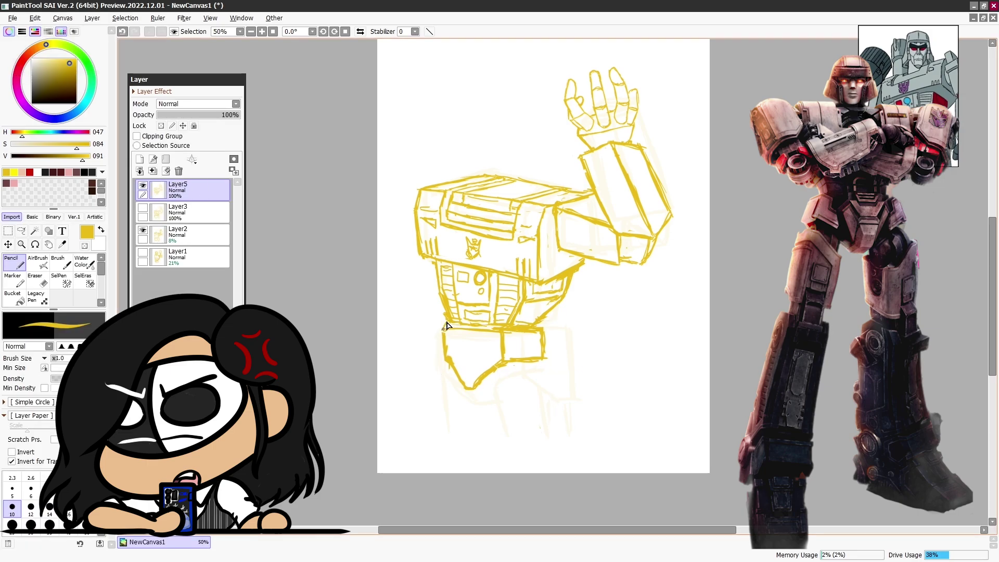
key("ctrl+t")
key("Return")
- Sketch the two thighs below the pelvis and adjust the pelvis and legs together with a transform
key("n")
left_click_drag(479, 386, 483, 426)
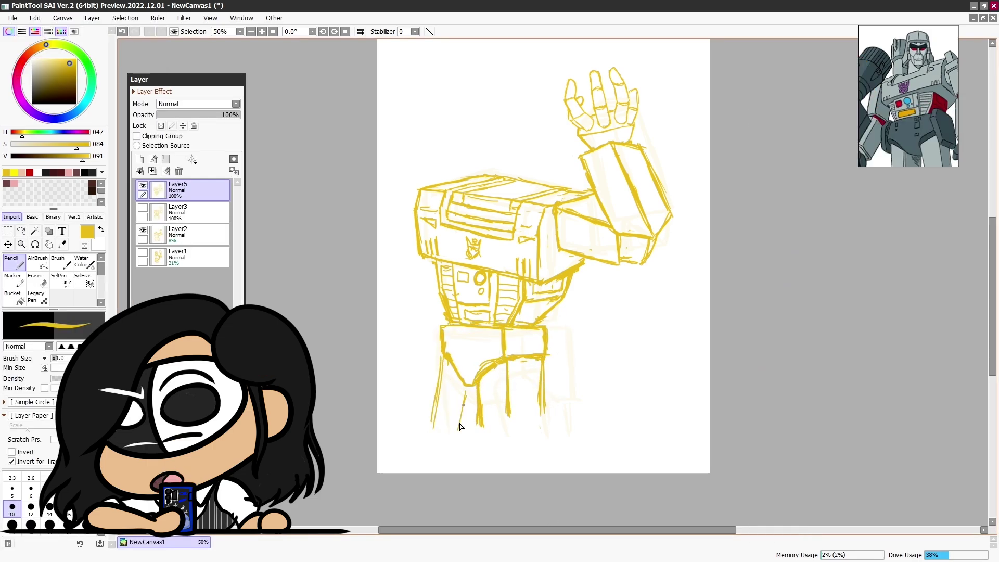
key("ctrl+t")
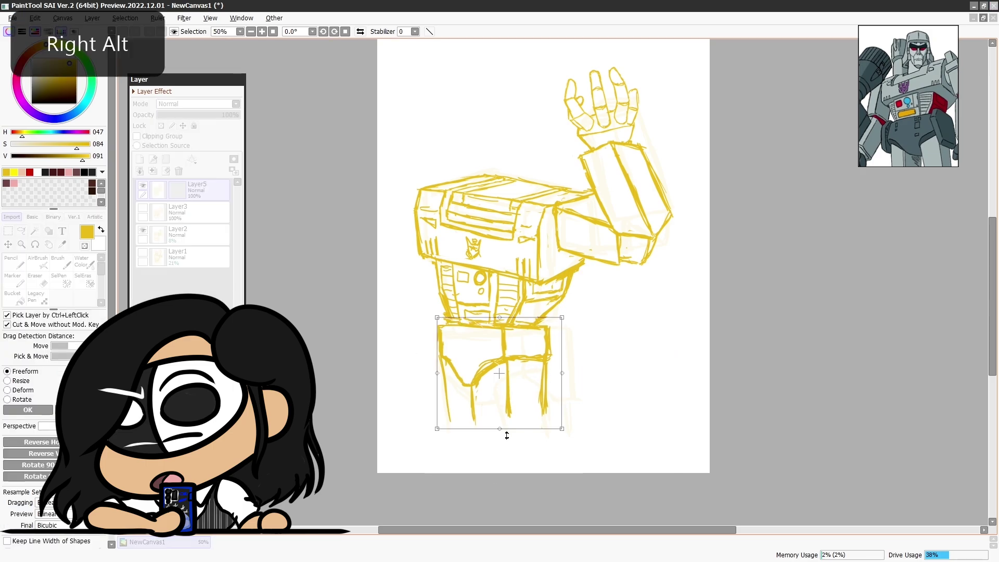
key("Return")
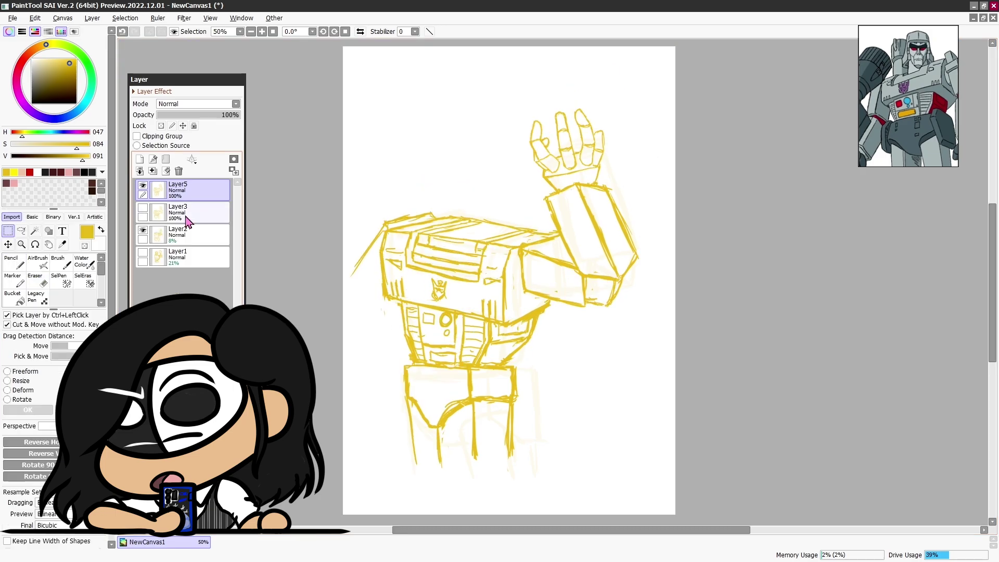
- Apply a transform that shifts all the sketch layers together slightly to the right on the canvas
left_click(28, 410)
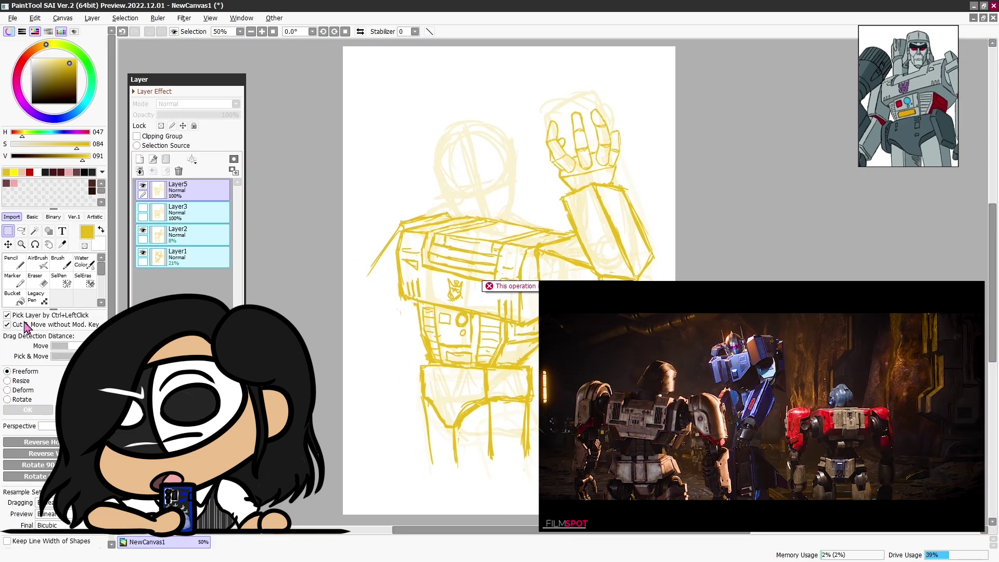
- Adjust the pelvis sketch with a transform, erase its old outline and leg lines, and redraw the hips wider
key("ctrl+t")
mouse_move(481, 416)
left_mouse_down()
mouse_move(508, 384)
mouse_move(432, 457)
left_mouse_up()
key("Return")
key("e")
key("n")
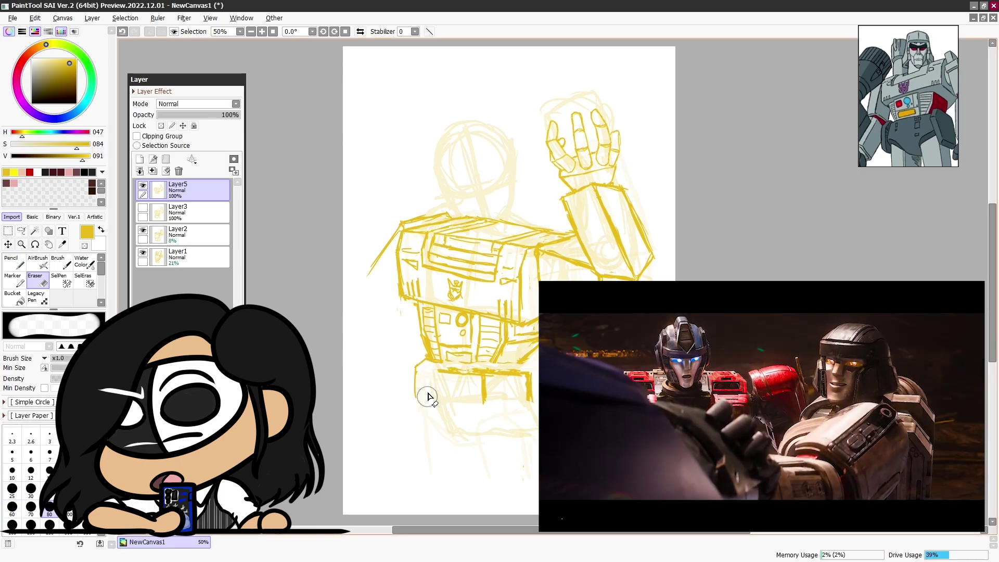
mouse_move(414, 396)
left_mouse_down()
mouse_move(413, 367)
mouse_move(528, 381)
mouse_move(434, 371)
mouse_move(527, 368)
mouse_move(504, 359)
mouse_move(534, 375)
left_mouse_up()
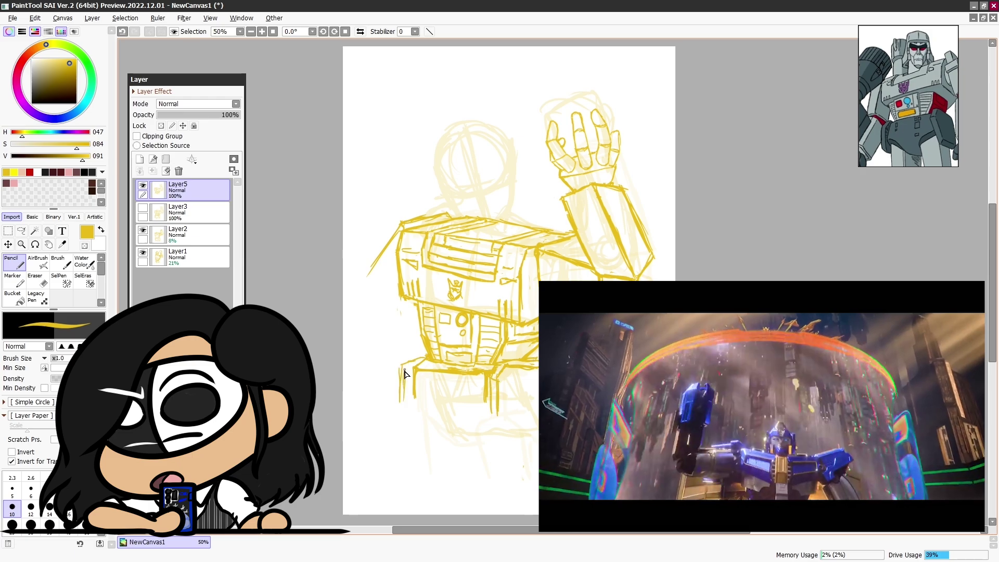
key("e")
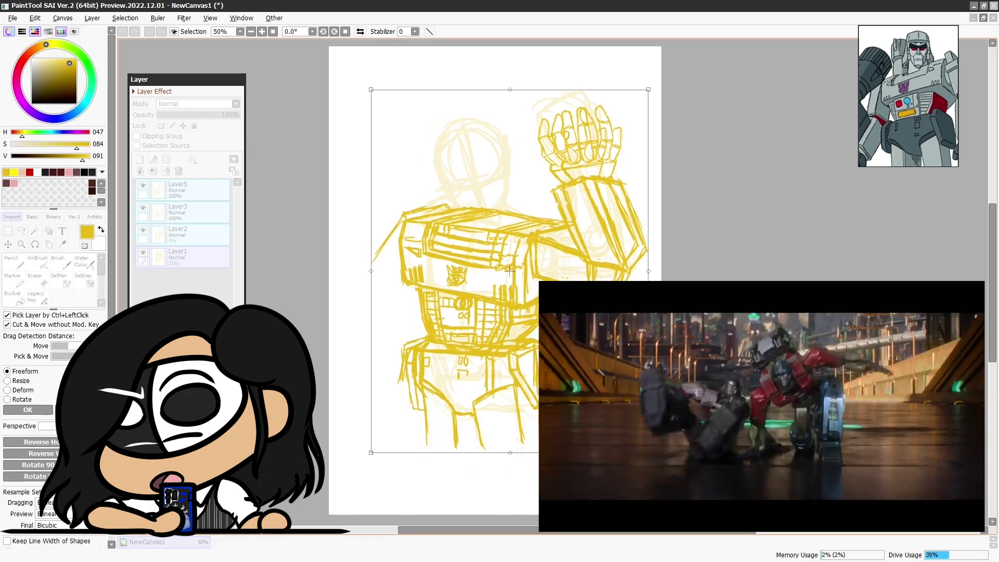
- Hide Layer2, set Layer5's opacity to 66%, and add a new layer at the top of the stack
left_click(143, 230)
key("n")
key("ctrl+shift+n")
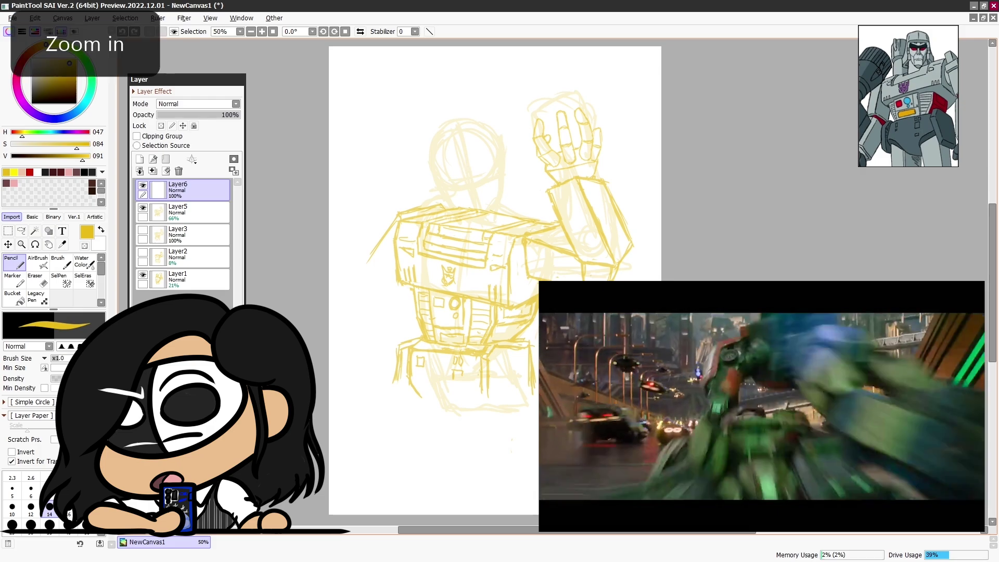
- On Layer6, sketch the angled eye-slit lines and the forehead's centre line over the rough head
key("ctrl+plus")
key("ctrl+plus")
key("ctrl+plus")
key("ctrl+plus")
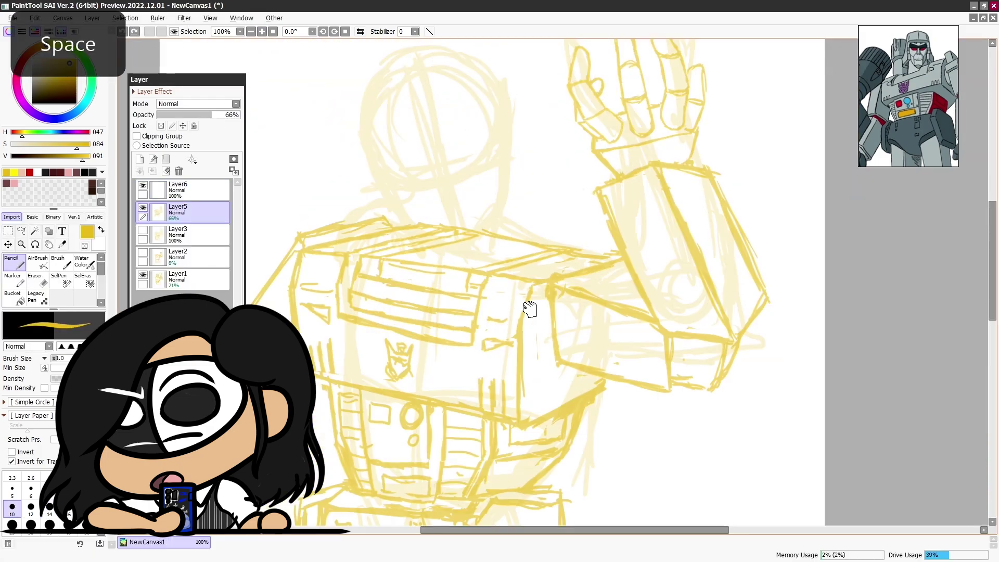
scroll(528, 305, "up", 3)
left_click(178, 187)
left_click_drag(599, 170, 504, 224)
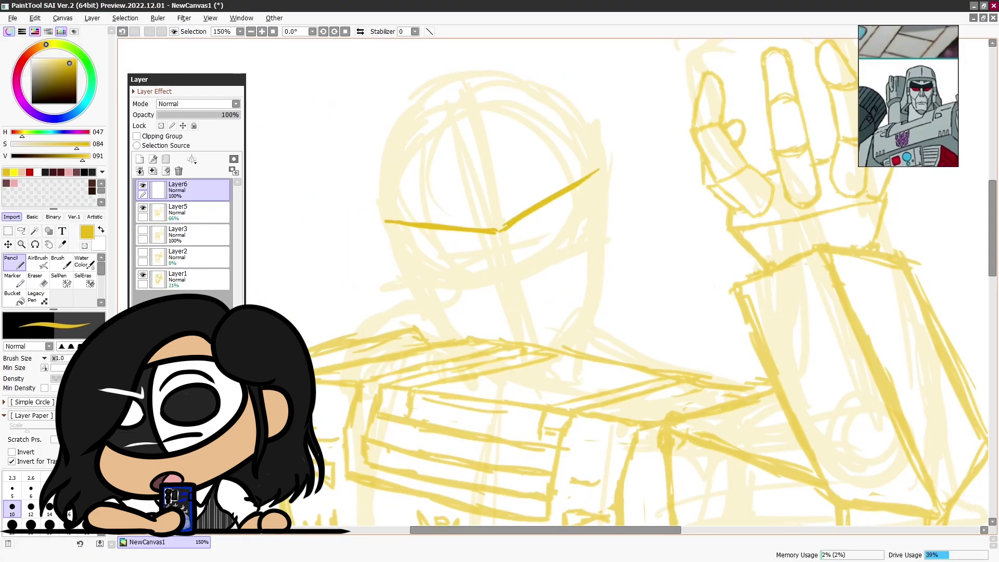
left_click_drag(454, 86, 483, 193)
mouse_move(372, 224)
left_mouse_down()
mouse_move(479, 186)
mouse_move(593, 174)
left_mouse_up()
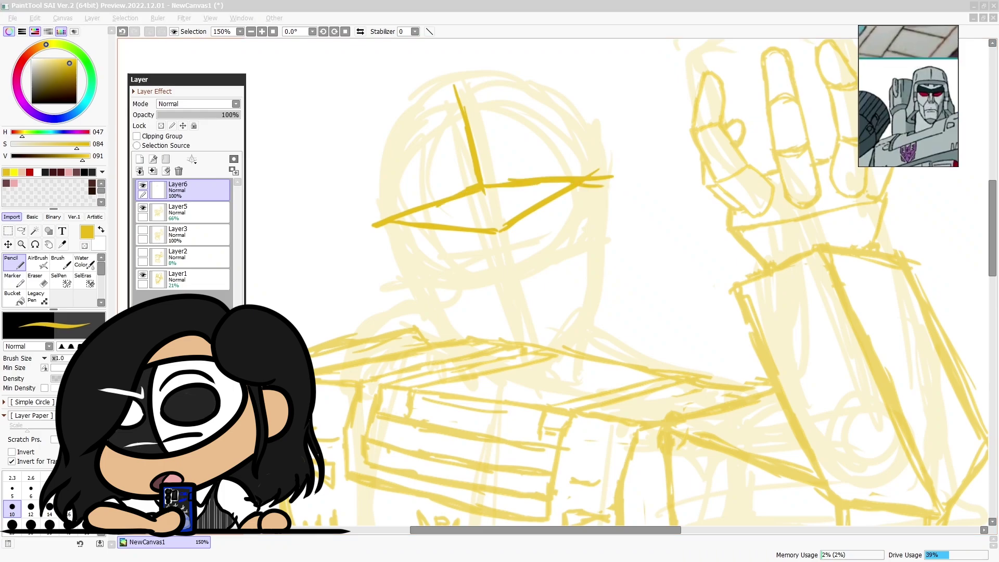
- Draw the helmet's brow ridge above the eyes, shade the inside of both eye slits, and clean the gap between them
left_click_drag(363, 214, 478, 180)
left_click_drag(480, 170, 615, 163)
left_click_drag(499, 187, 541, 197)
key("e")
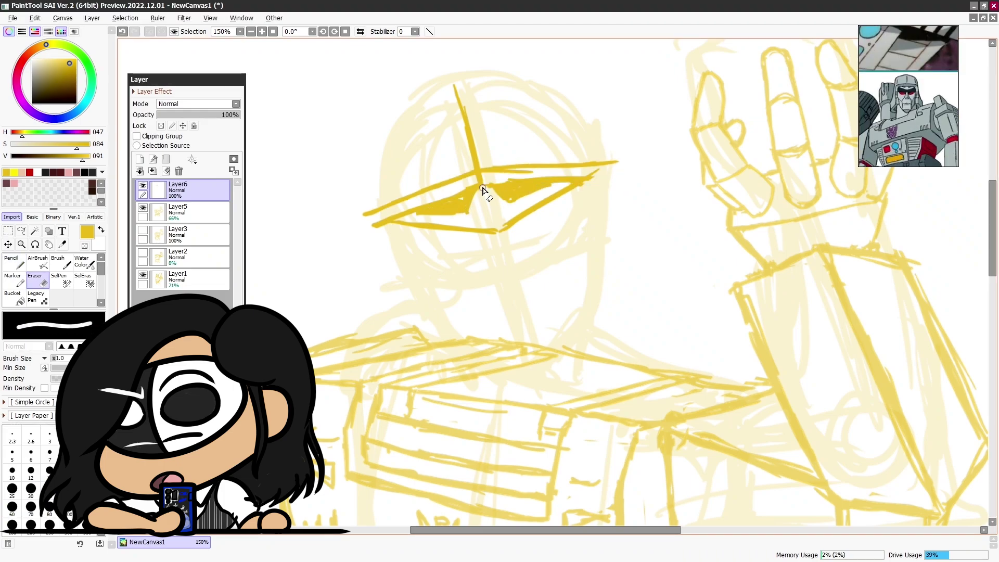
key("n")
left_click_drag(442, 197, 528, 190)
key("e")
key("n")
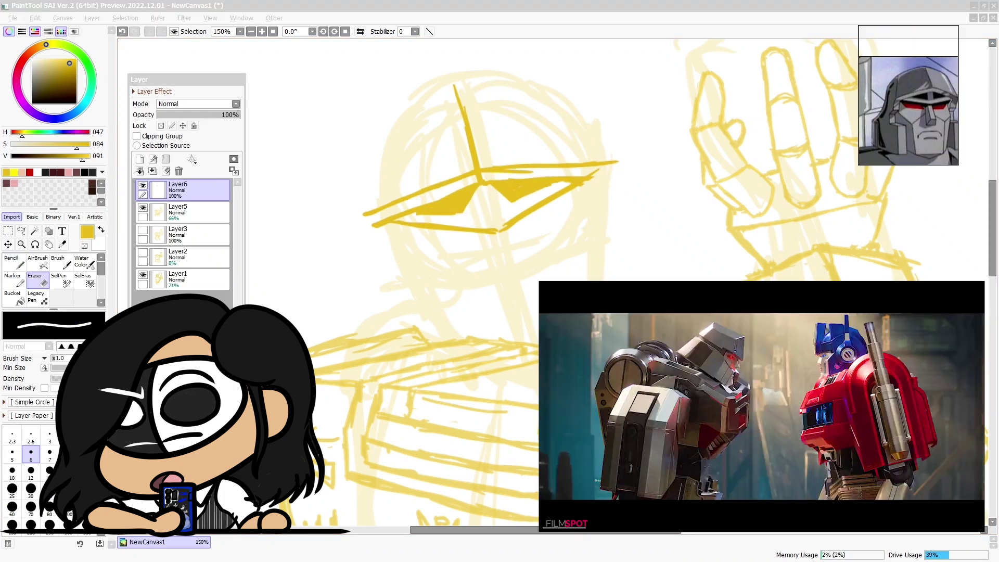
- Hide Layer5 and sketch the nose bridge, lower eye outlines and cheek creases on Layer6
left_click_drag(520, 288, 489, 234)
left_click(182, 211)
left_click(143, 207)
left_click(182, 189)
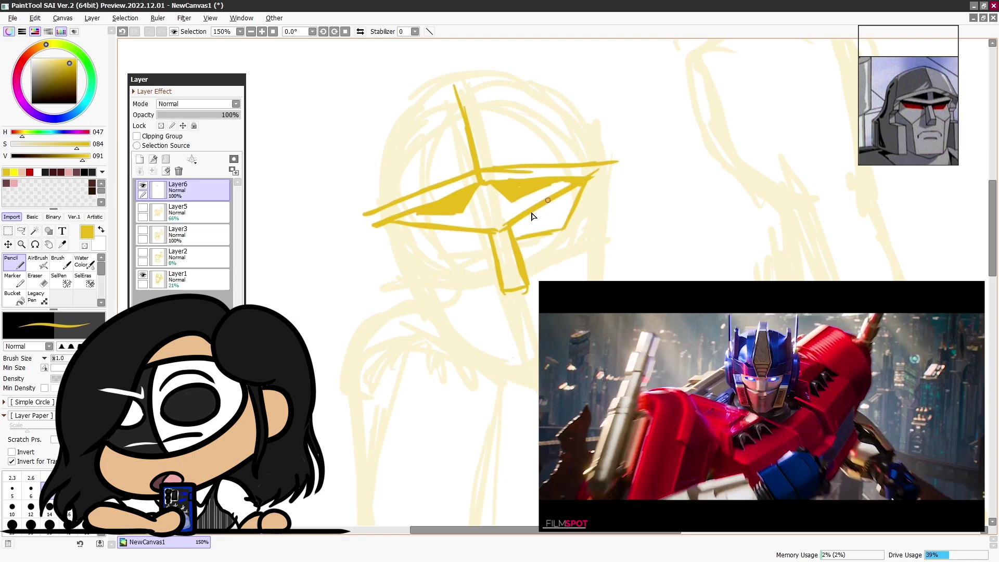
left_click_drag(586, 178, 504, 231)
mouse_move(393, 220)
left_mouse_down()
mouse_move(442, 254)
mouse_move(460, 299)
left_mouse_up()
left_click_drag(514, 254, 561, 281)
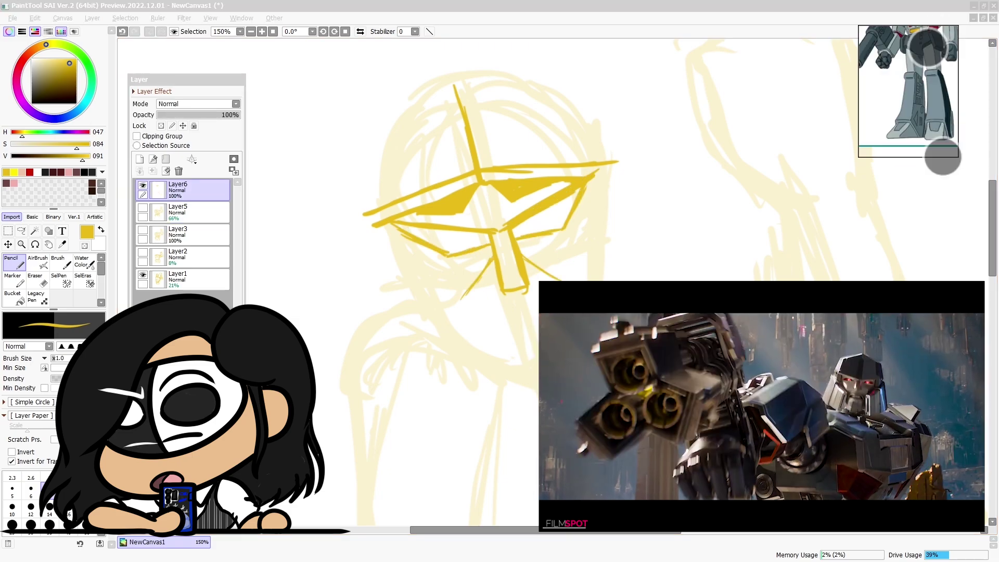
- Thicken the lower visor edge and trim the brow's overshooting left end and the cheek creases
left_click(435, 228)
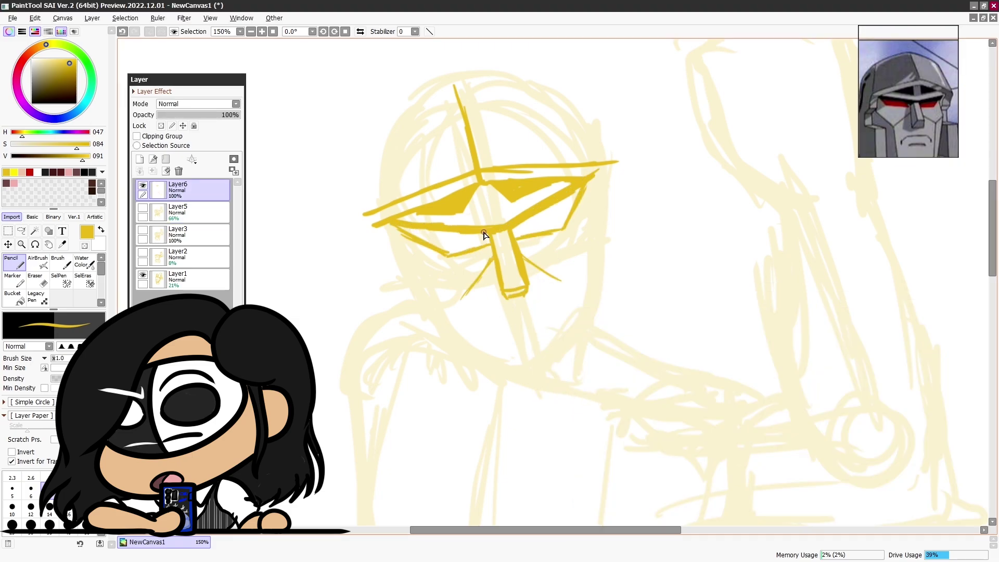
key("e")
left_click_drag(368, 216, 389, 223)
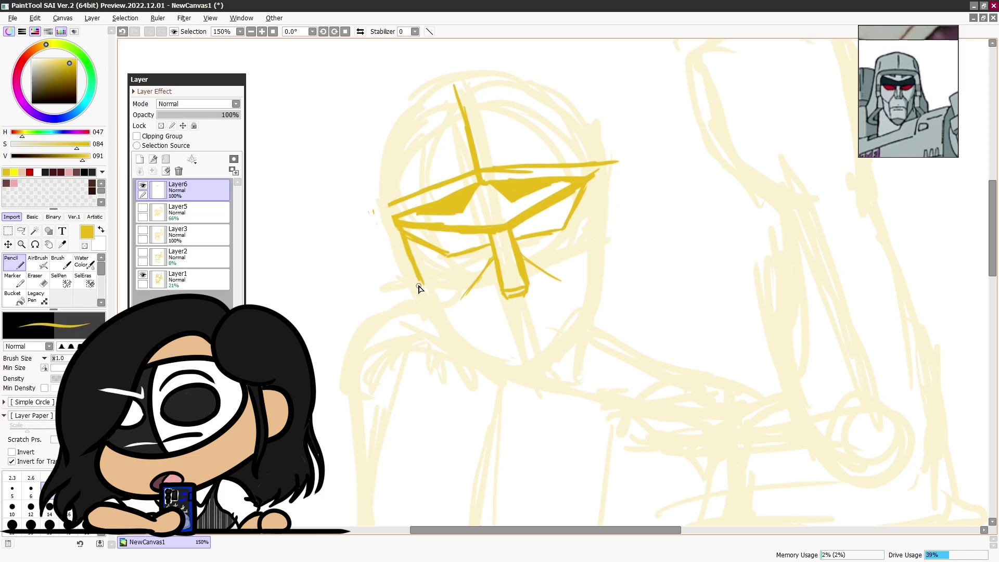
left_click_drag(557, 283, 465, 291)
key("n")
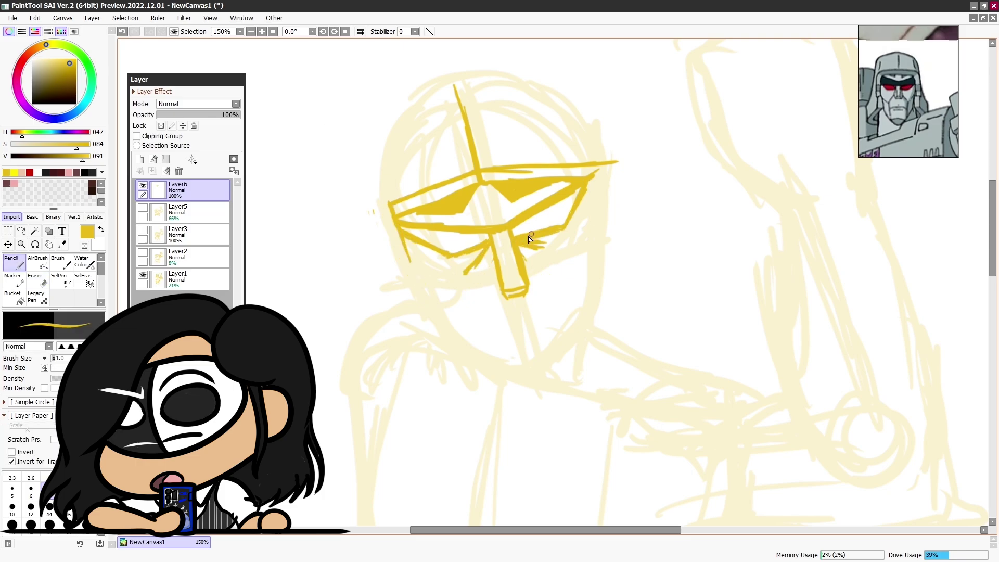
- Thicken the left eye's lower outline and sketch the helmet's cheek guard and outer contour on that side
left_click_drag(411, 229, 442, 257)
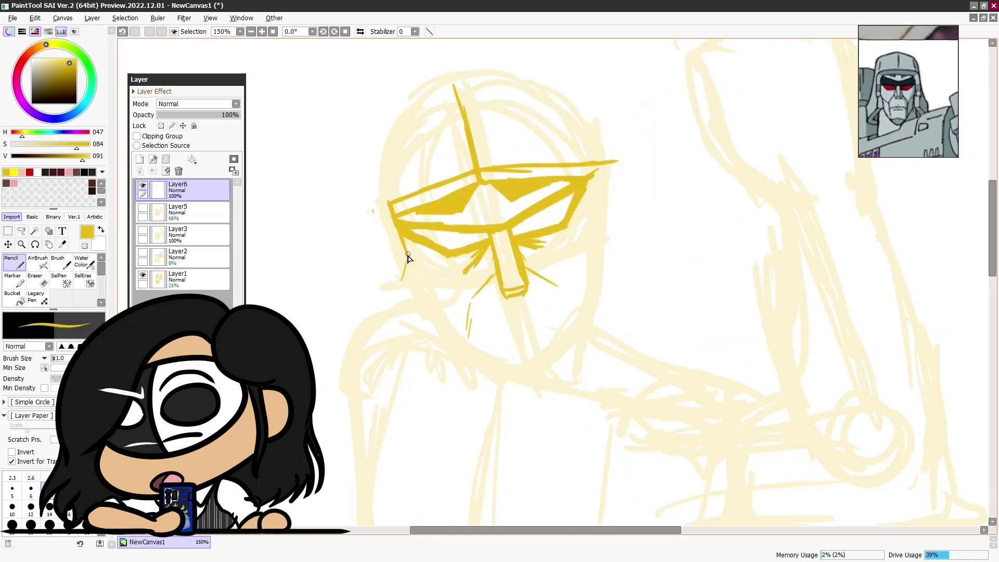
mouse_move(383, 214)
left_mouse_down()
mouse_move(408, 301)
mouse_move(436, 293)
left_mouse_up()
left_click_drag(440, 305, 454, 346)
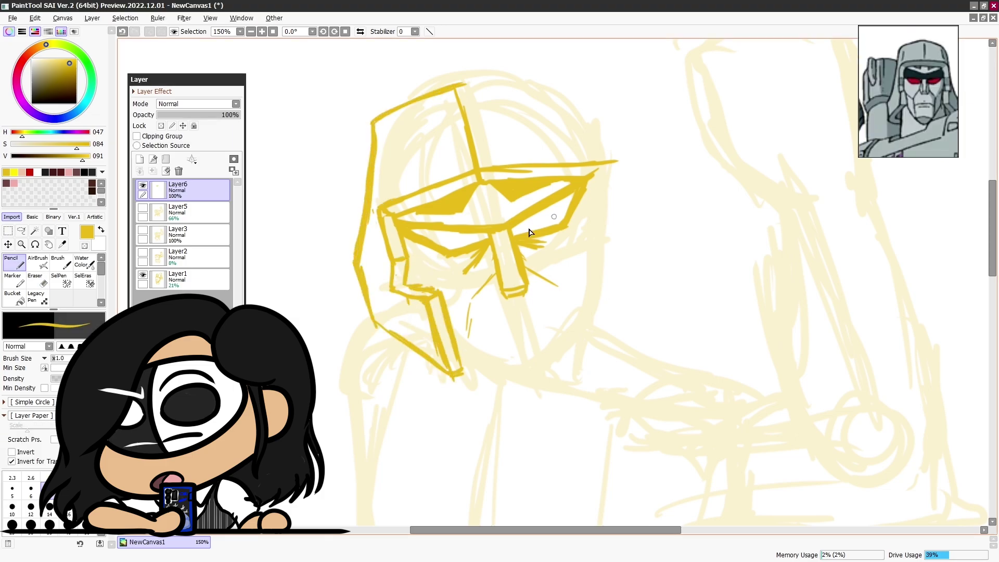
- Erase the face's right half along a line-symmetry ruler and rework the inner corner of the left eye
key("e")
left_click_drag(520, 229, 541, 279)
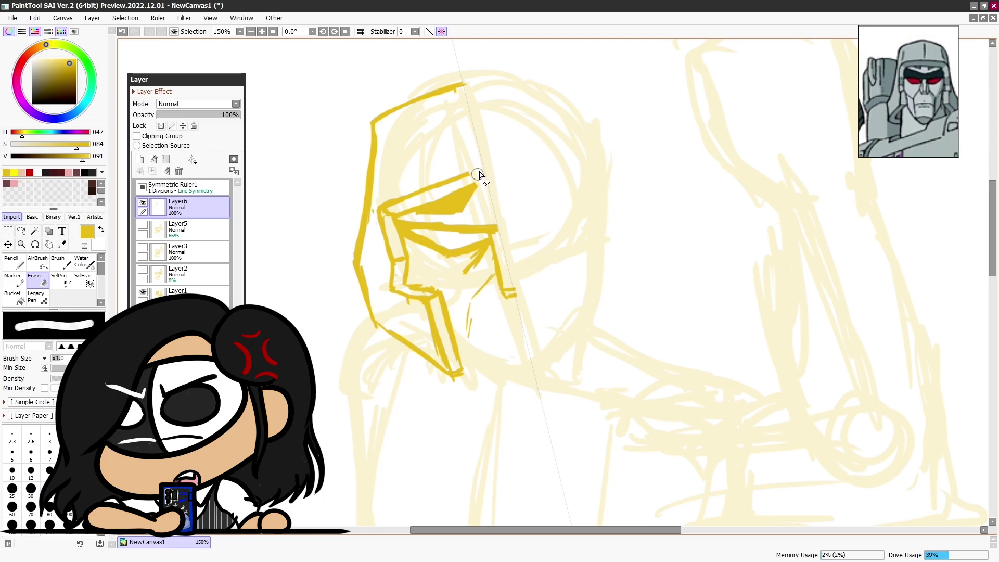
key("ctrl+z")
key("n")
left_click_drag(457, 207, 470, 199)
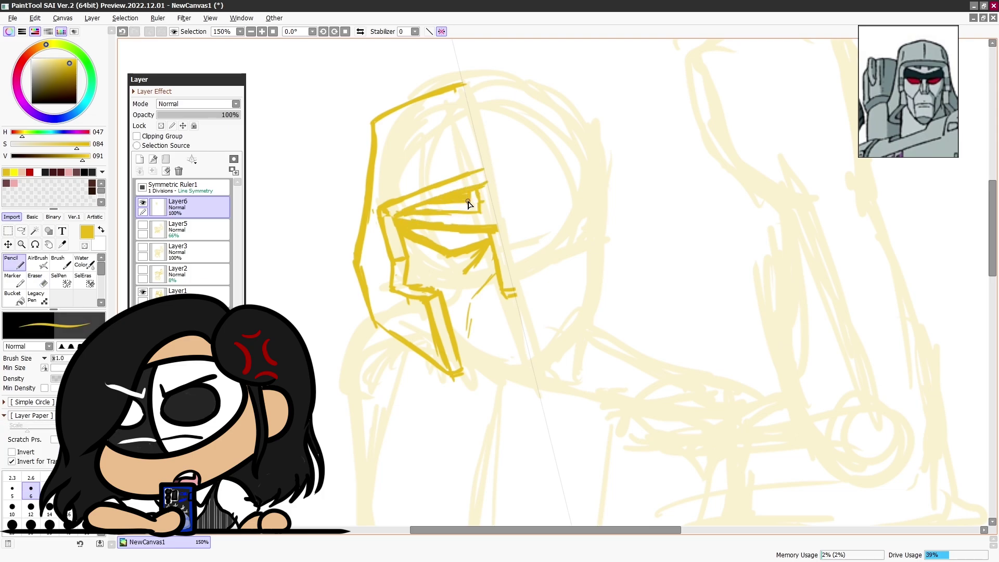
- Transform the left half of the head to shift its helmet edge and cheek guard inward
key("ctrl+t")
left_click_drag(480, 380, 492, 397)
key("Return")
- Erase the left helmet contour and redraw it from the crown down to the jaw as a broader angular outline
key("e")
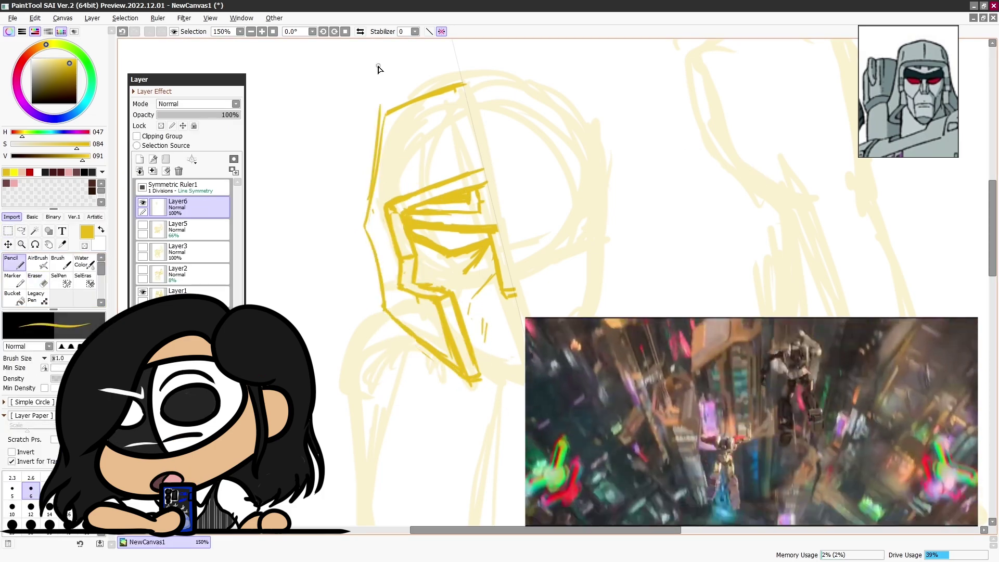
left_click_drag(379, 89, 501, 379)
key("ctrl+z")
key("n")
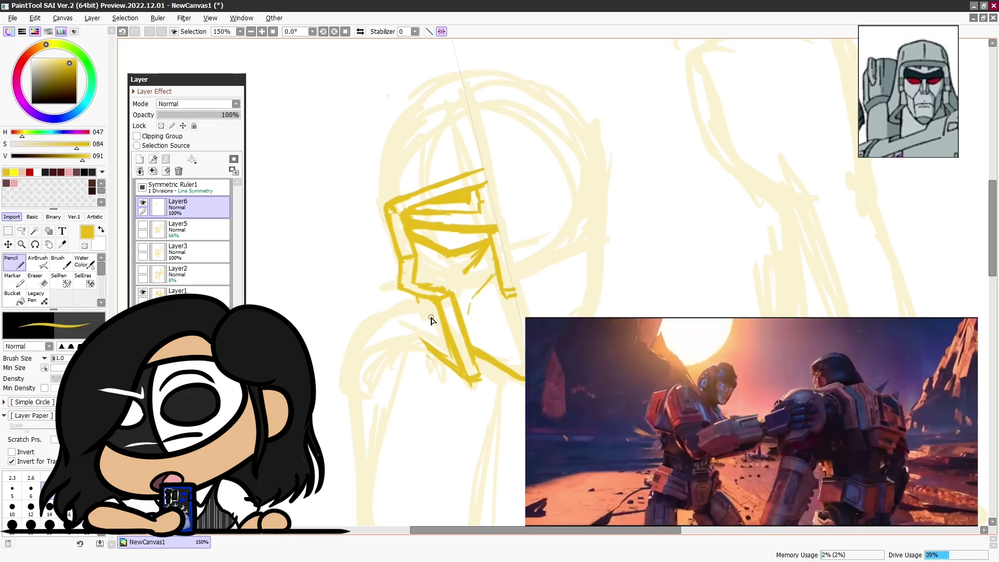
left_click_drag(446, 365, 387, 334)
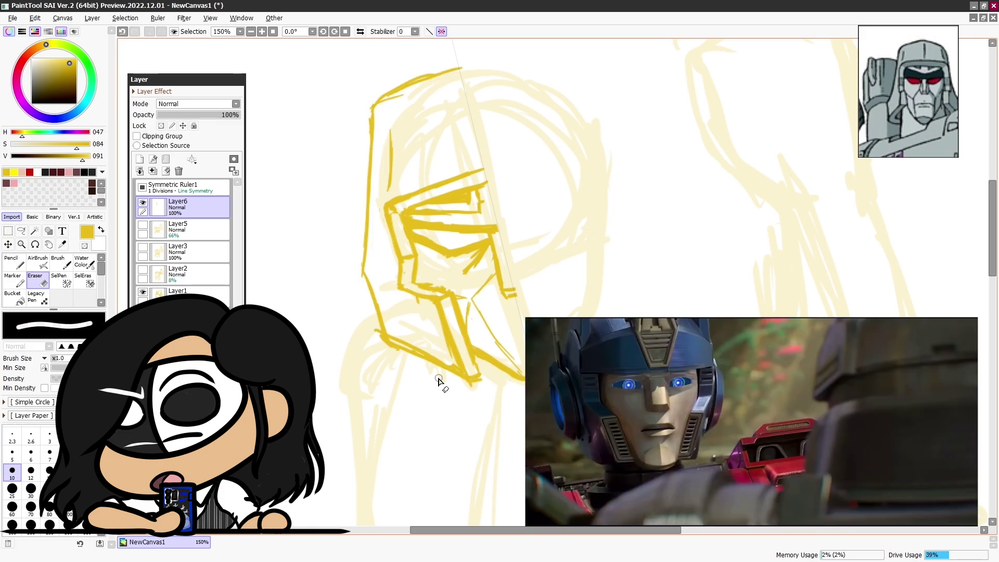
left_click_drag(360, 226, 372, 320)
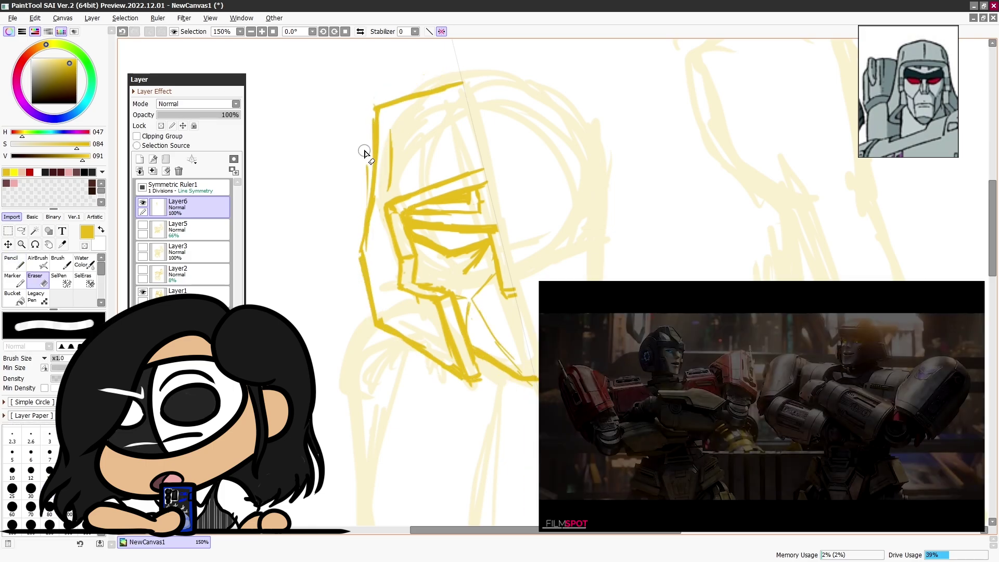
- Copy the finished half of the head and paste it mirrored as the right side of the face
key("ctrl+c")
key("ctrl+v")
key("ctrl+t")
key("ctrl+z")
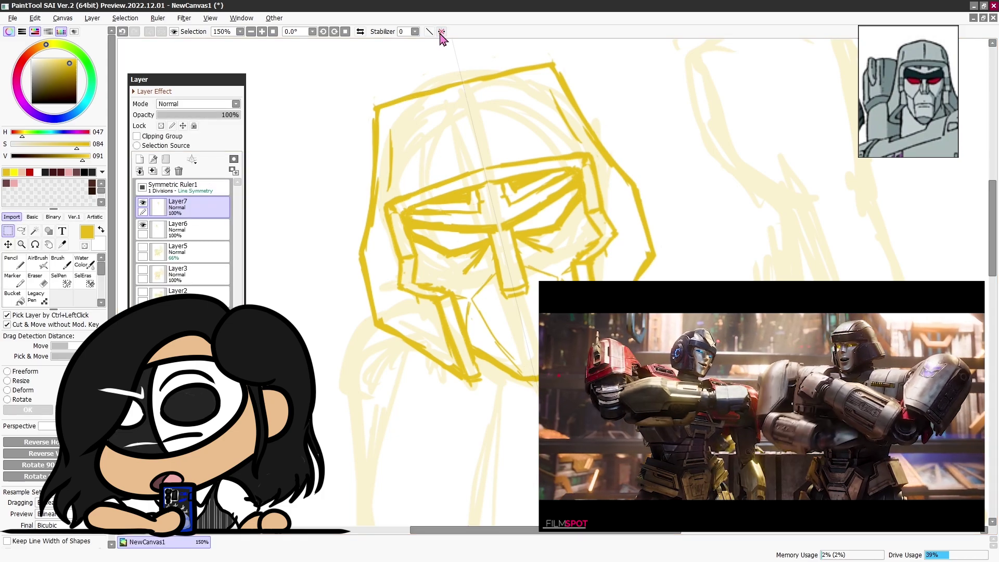
- Erase the oversized helmet outline around the face and redraw a narrower helmet crown
key("e")
key("n")
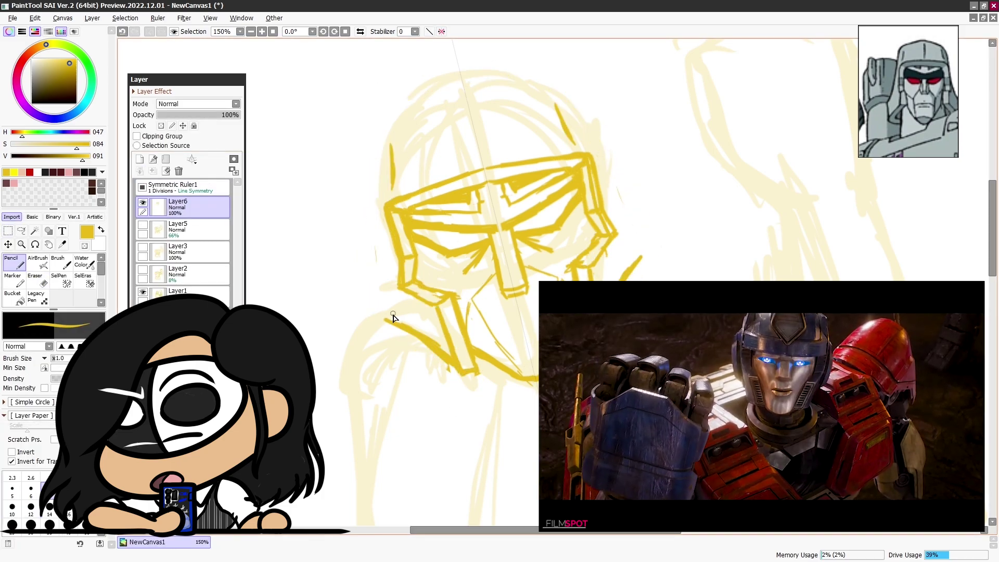
left_click_drag(370, 254, 465, 90)
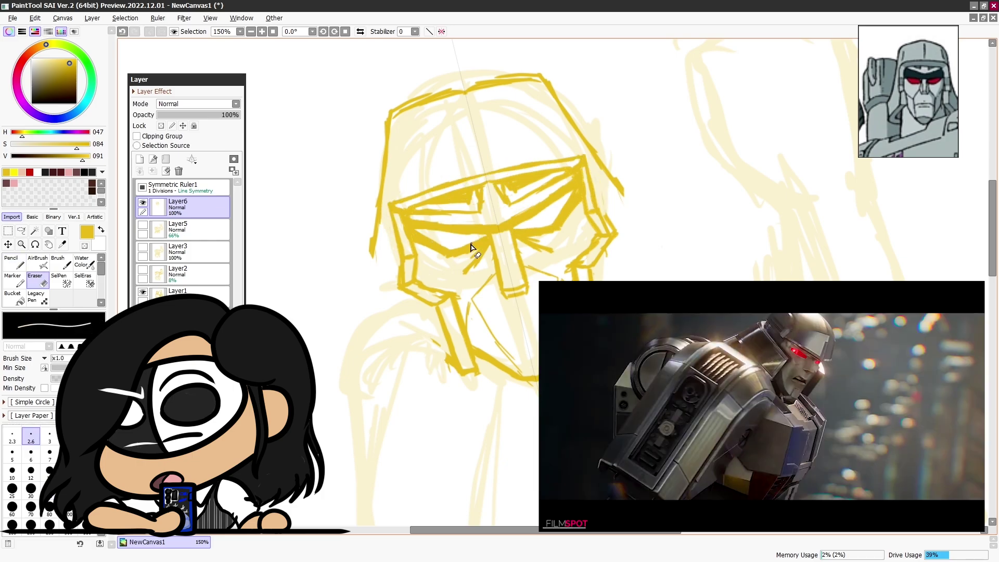
- Turn on the symmetry ruler and draw matching helmet sides with inner edge lines on both sides of the crown
left_click(440, 32)
key("e")
key("n")
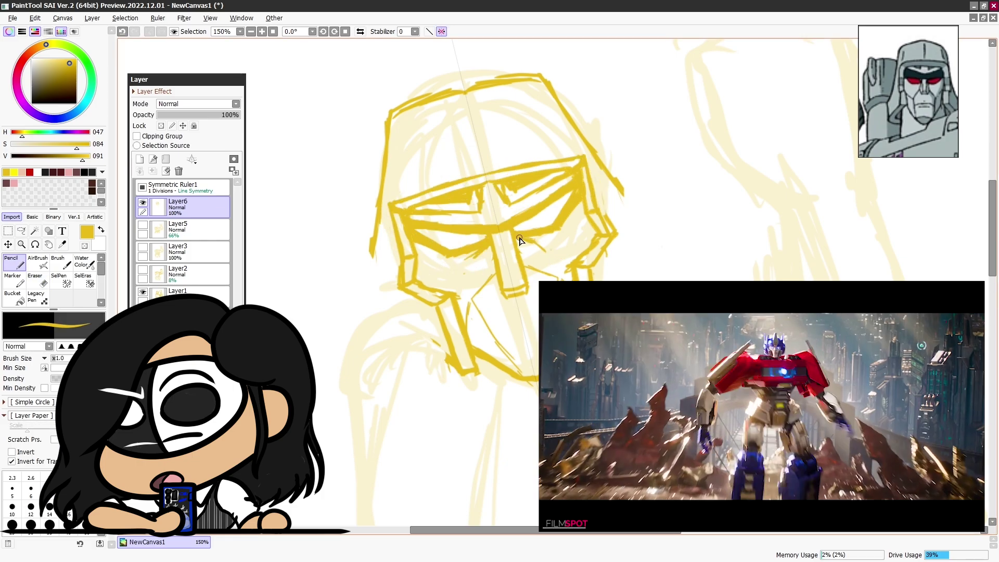
mouse_move(377, 205)
left_mouse_down()
mouse_move(373, 292)
mouse_move(621, 185)
left_mouse_up()
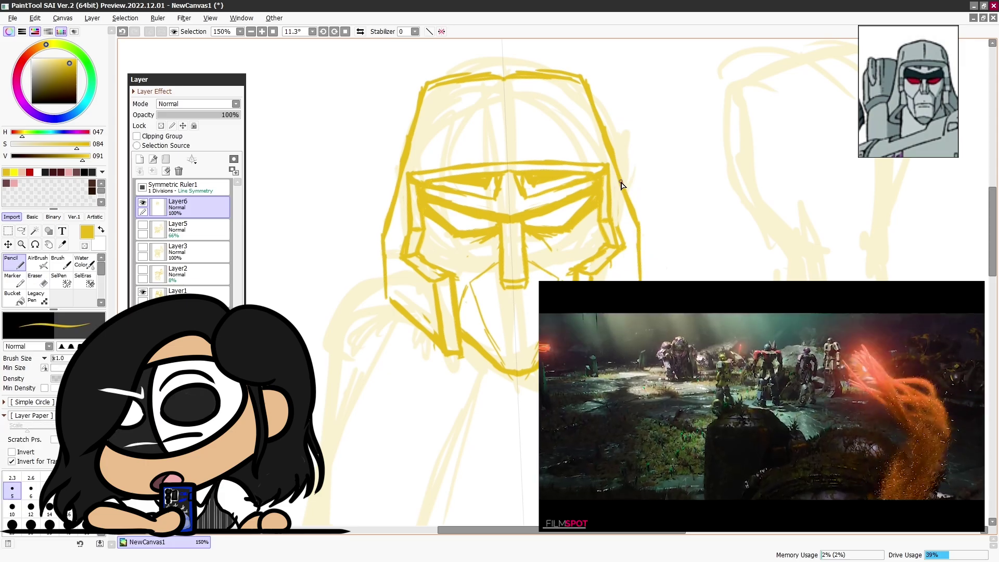
left_click_drag(433, 104, 418, 164)
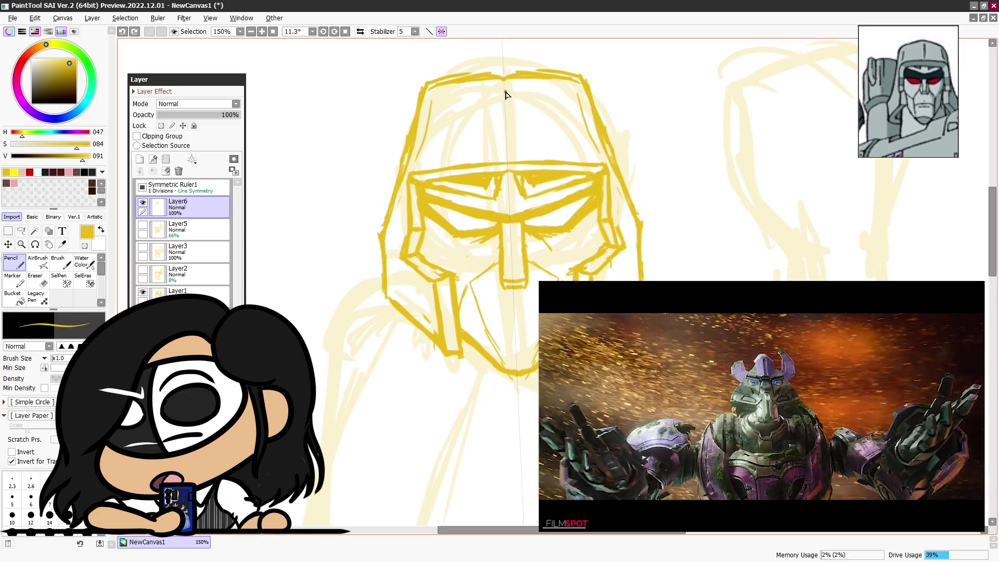
- Reshape the right eye's outline, clear the old cheek creases, and sketch a wide open grin below the nose
key("e")
scroll(528, 206, "up", 1)
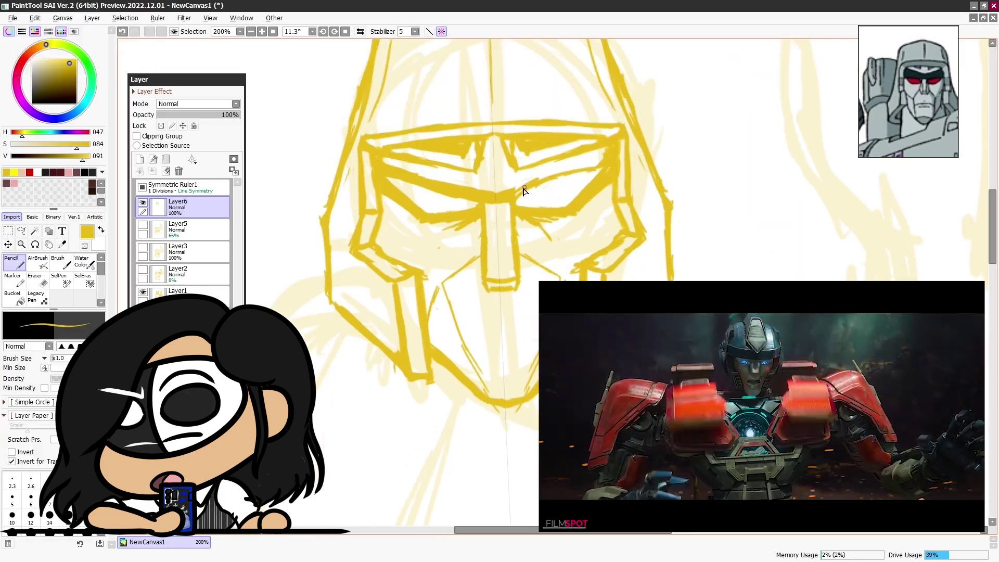
key("n")
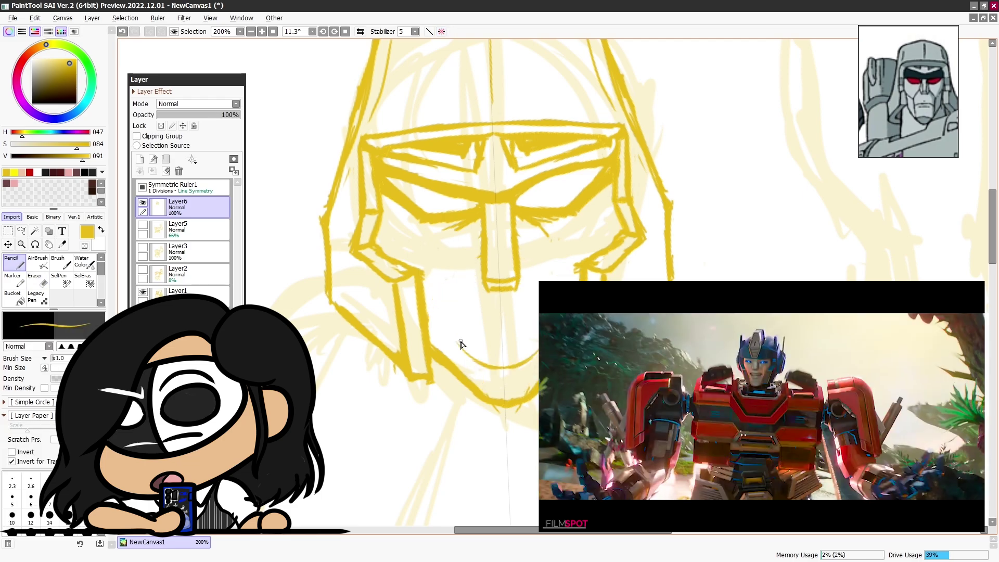
key("e")
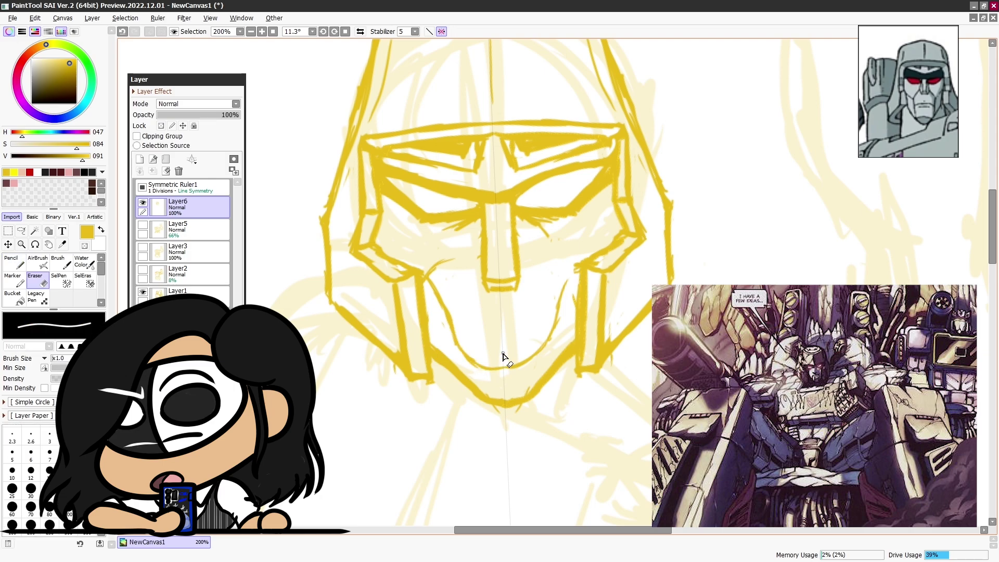
key("n")
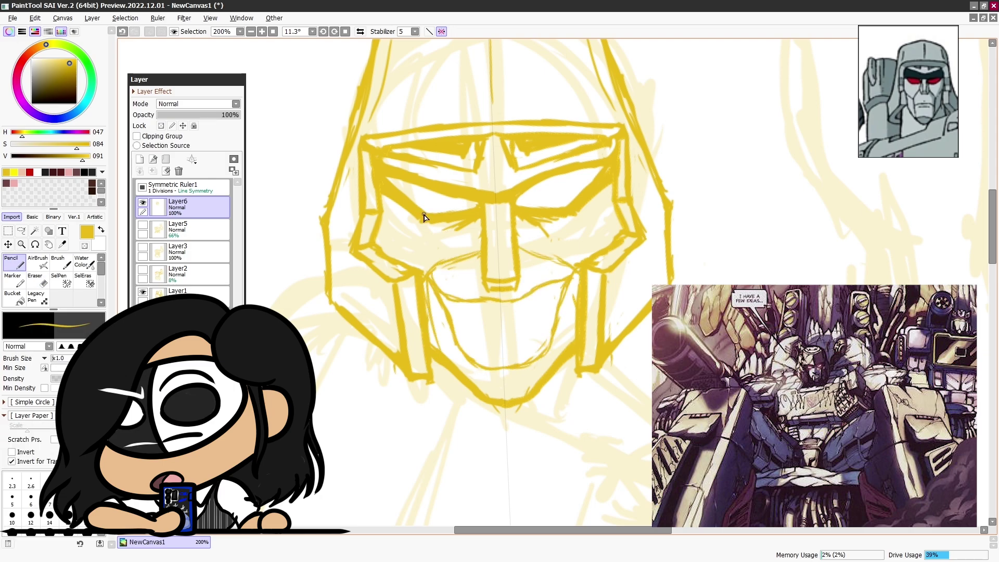
- Rework the chin into a pointed faceted plate and add teeth inside the grin
key("ctrl+z")
mouse_move(511, 422)
left_mouse_down()
mouse_move(521, 401)
mouse_move(523, 416)
left_mouse_up()
key("e")
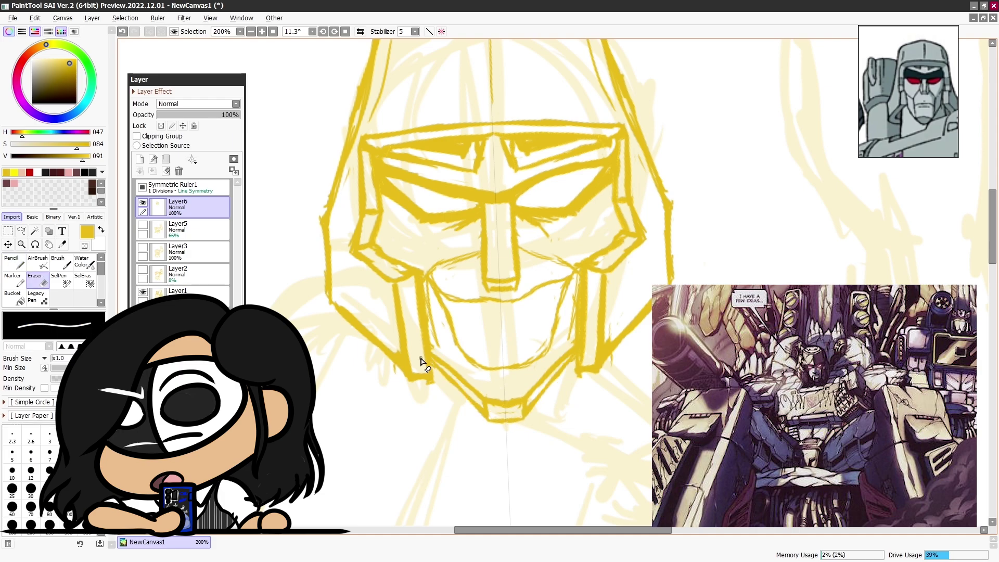
key("ctrl+z")
key("ctrl+z")
key("n")
left_click_drag(460, 385, 510, 419)
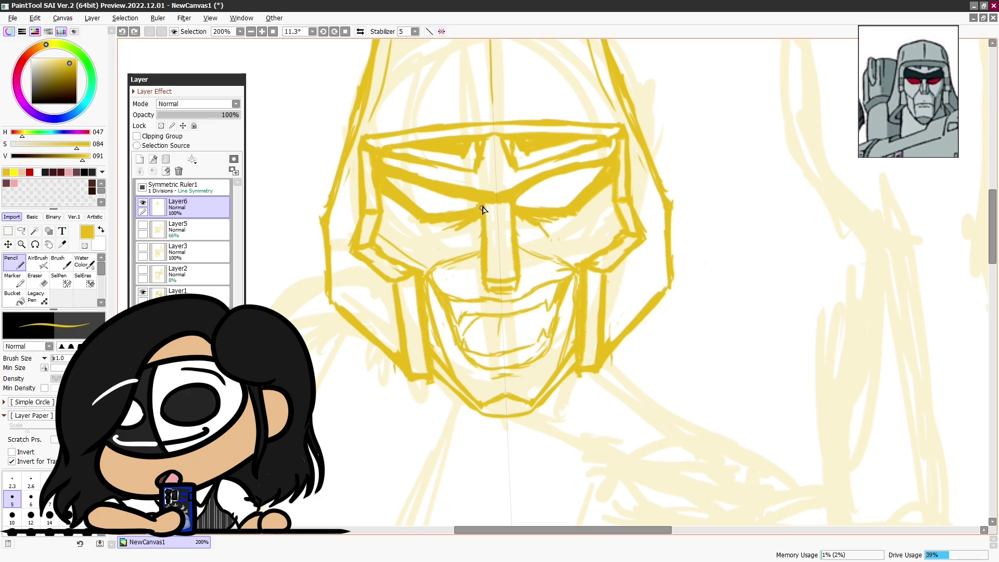
- Clean up the left eye's outline to match the open shape of the right eye
key("e")
key("n")
scroll(536, 208, "down", 1)
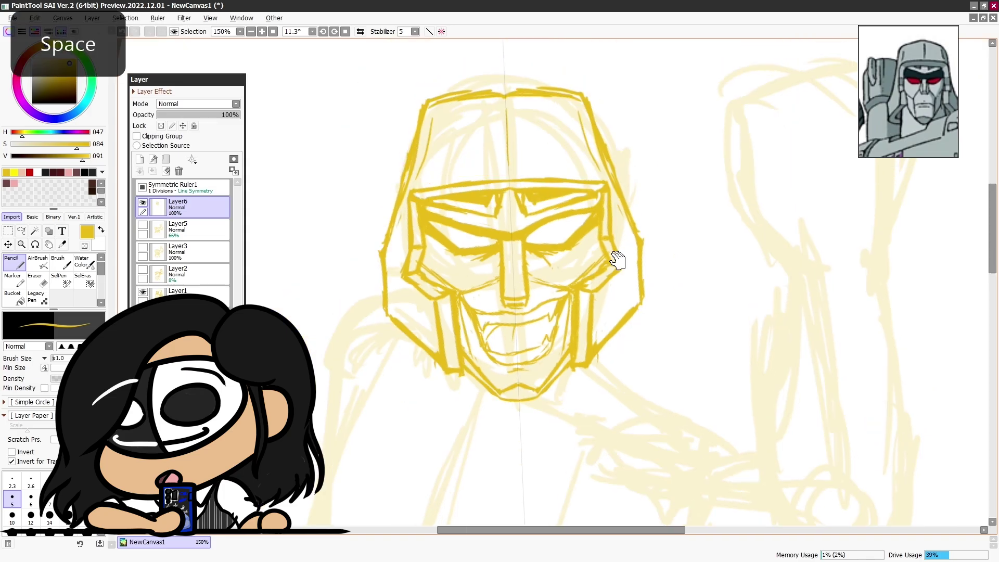
left_click_drag(613, 257, 364, 339)
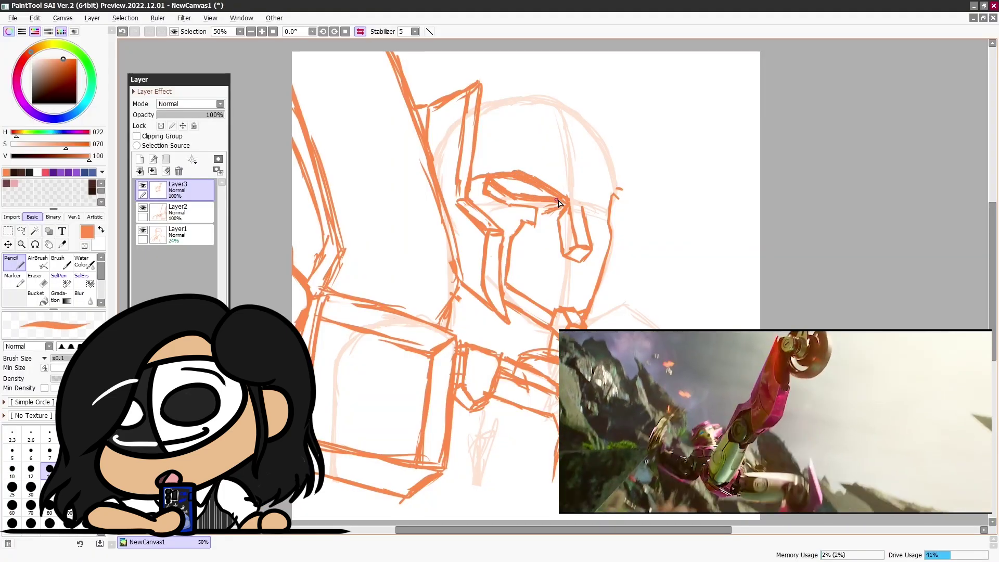
- Sketch the far brow line and the raised angular crest over the crown of the orange robot's helmet
left_click_drag(589, 206, 570, 199)
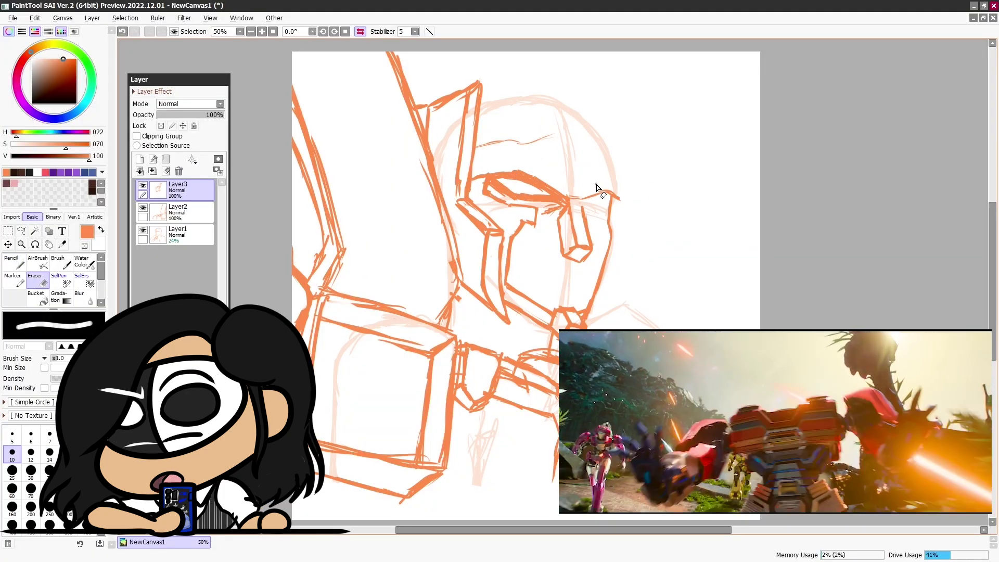
mouse_move(613, 147)
left_mouse_down()
mouse_move(621, 208)
mouse_move(566, 151)
left_mouse_up()
mouse_move(594, 113)
left_mouse_down()
mouse_move(599, 154)
mouse_move(558, 104)
left_mouse_up()
left_click_drag(514, 97, 597, 125)
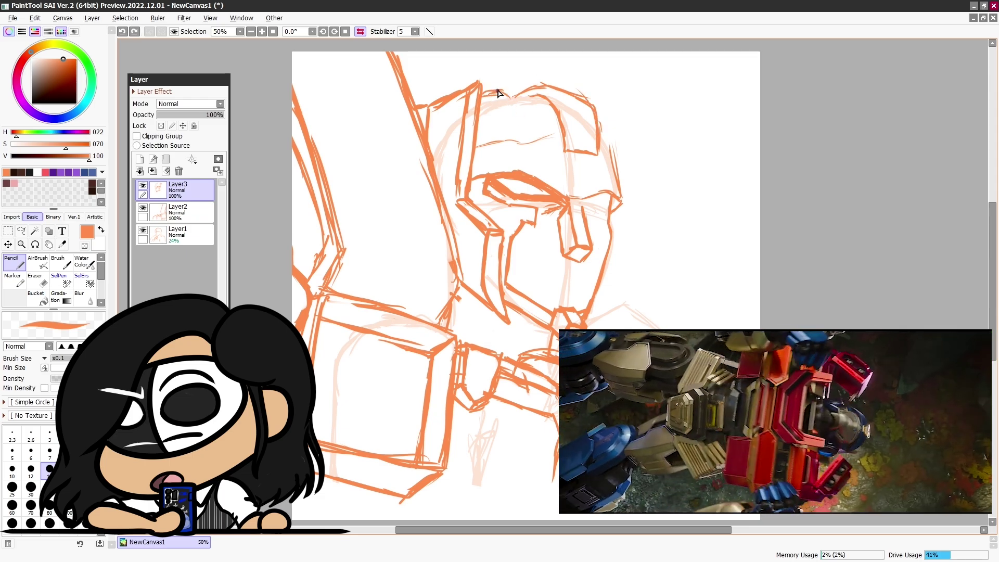
- Finish the crest's pointed front edge and add the cheek guard and ear fin on the far side of the head
left_click_drag(499, 92, 520, 128)
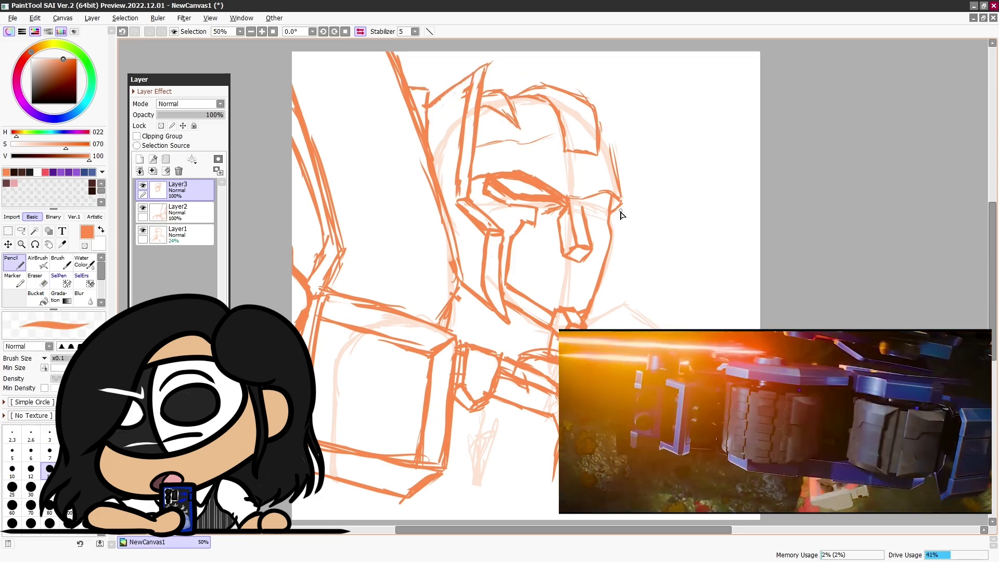
key("ctrl+z")
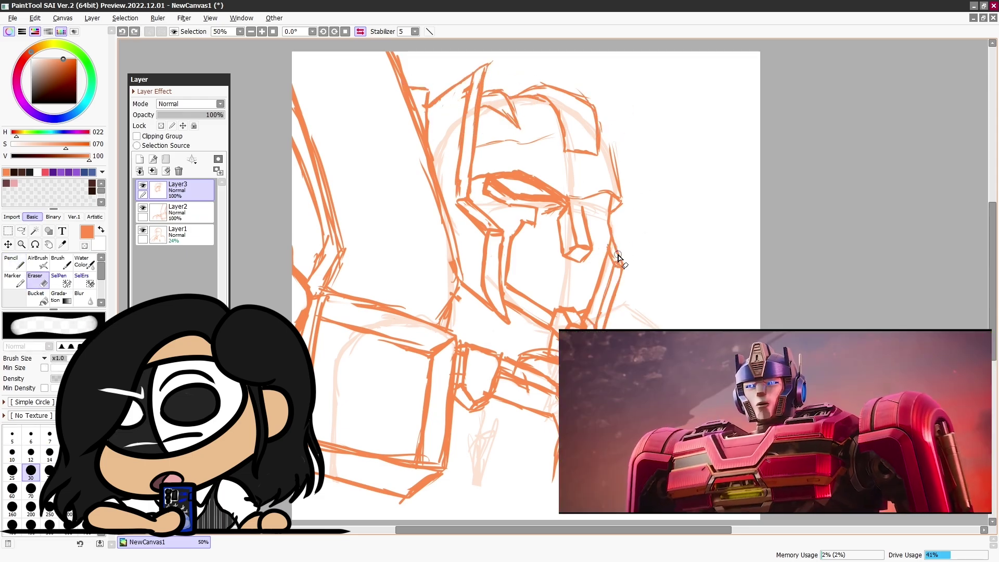
left_click_drag(619, 228, 643, 113)
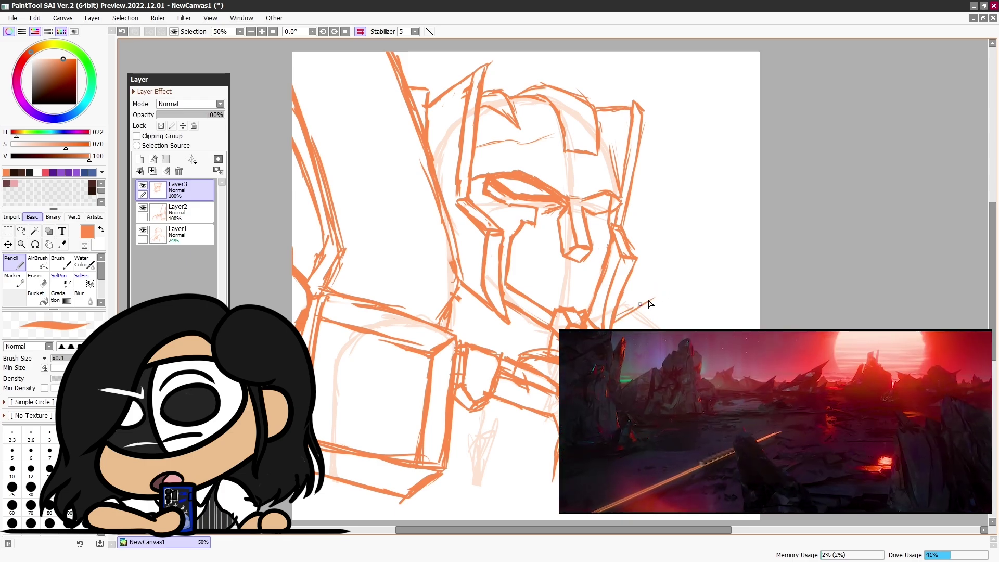
- Sketch the outline of the tall block rising from the far shoulder beside the orange robot's head
left_click_drag(649, 303, 712, 162)
left_click_drag(645, 187, 676, 52)
left_click_drag(677, 281, 712, 178)
left_click_drag(736, 52, 727, 262)
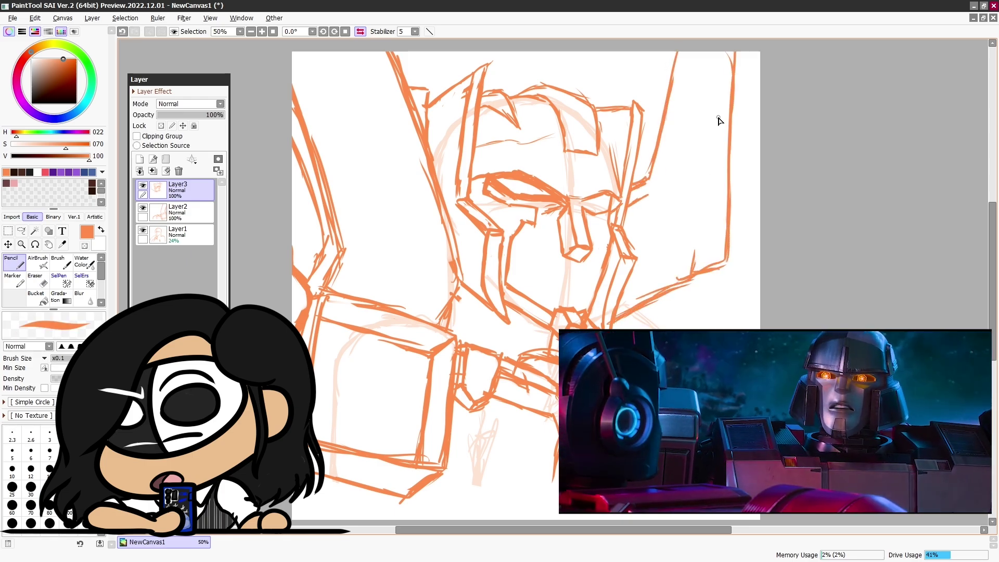
- Detail the tall far-side block with a stepped inner edge, small vents, and a long line carrying a circle
left_click_drag(692, 52, 670, 182)
left_click_drag(736, 52, 726, 268)
left_click_drag(665, 96, 645, 127)
key("e")
key("n")
left_click_drag(719, 52, 700, 212)
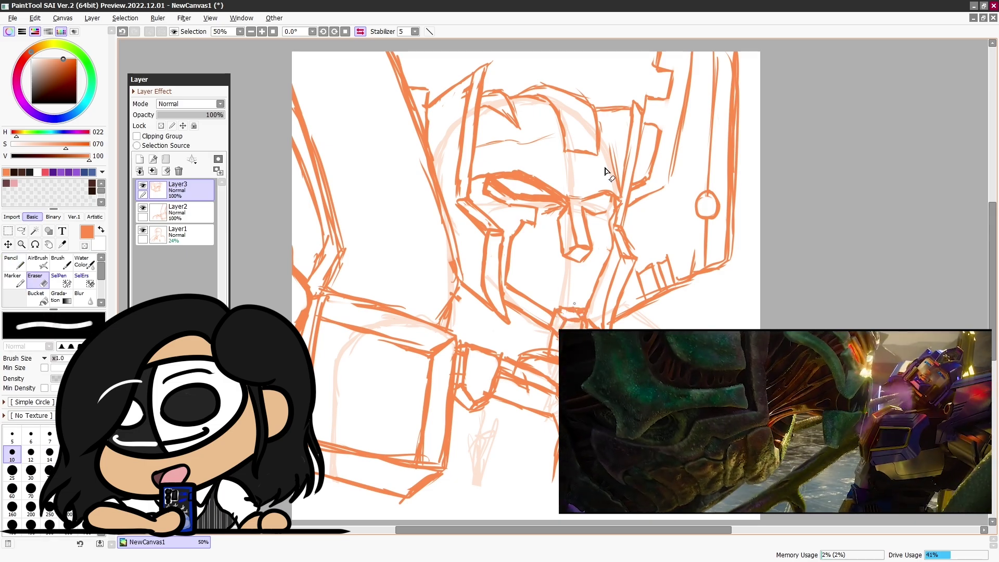
- Draw the narrow far eye beside the nose and a V-shaped line across the helmet's forehead
left_click_drag(587, 204, 615, 198)
key("e")
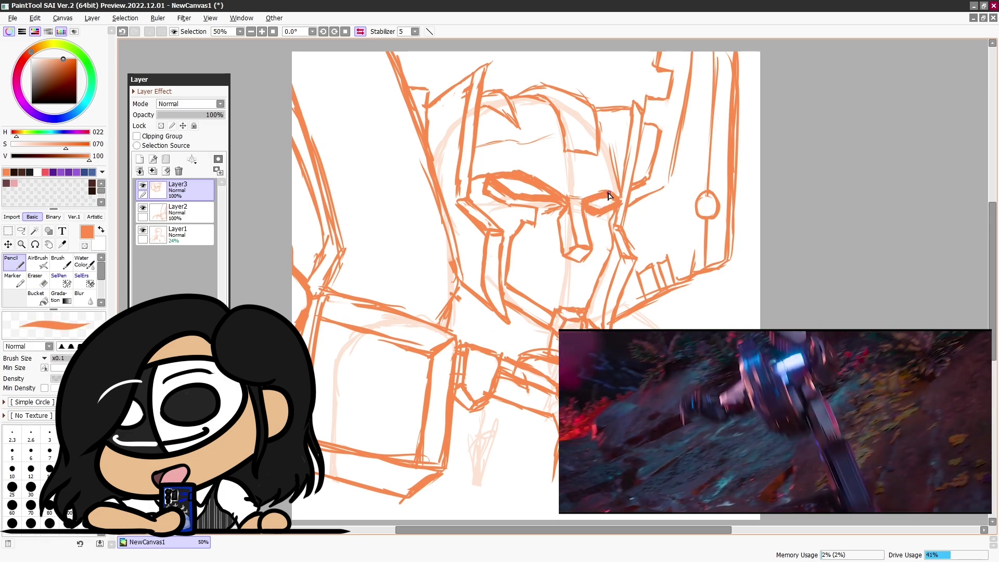
key("n")
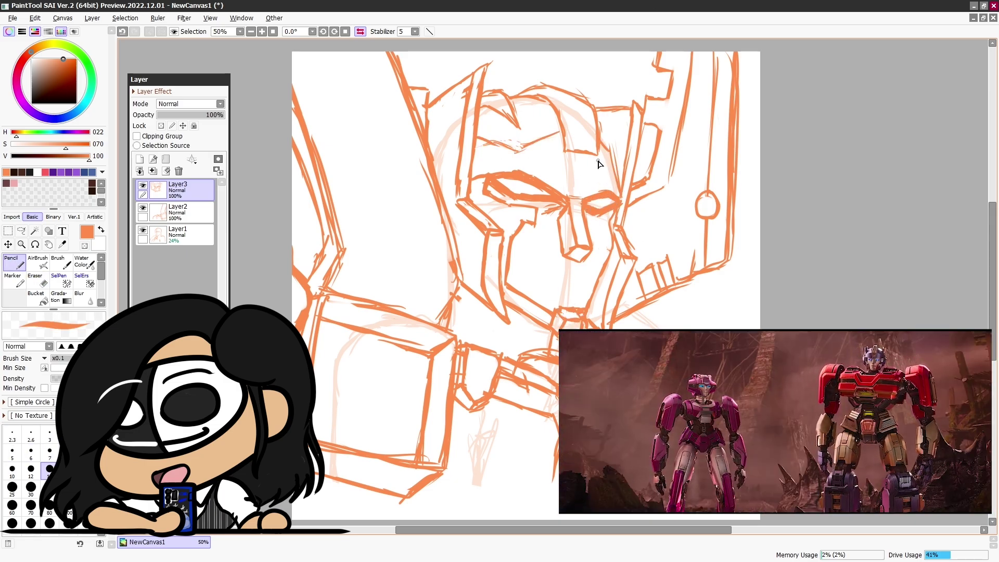
key("e")
key("n")
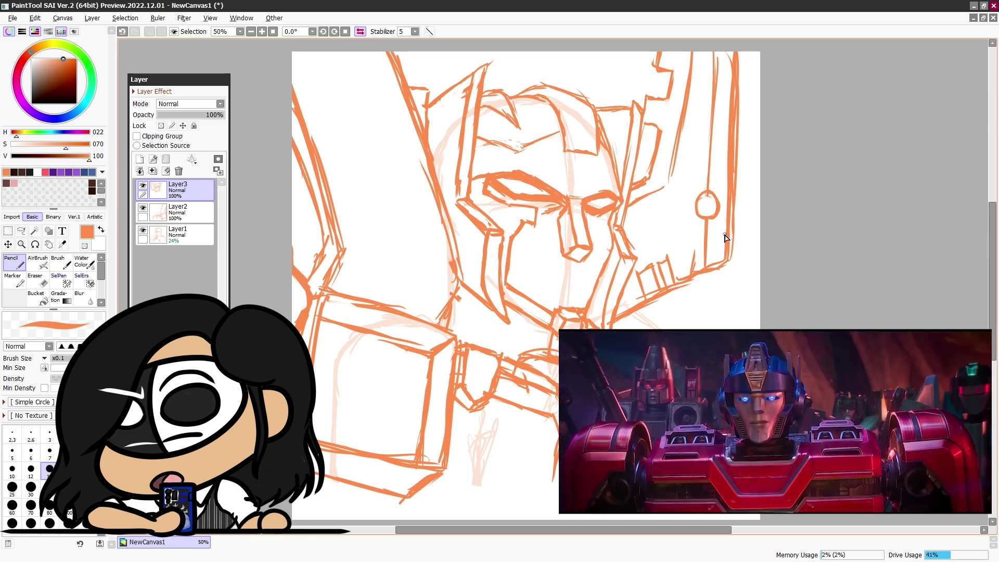
- Hide the rough Layer1, sketch the closed mouth and upper chest lines, and merge Layer3 into Layer2
key("e")
key("n")
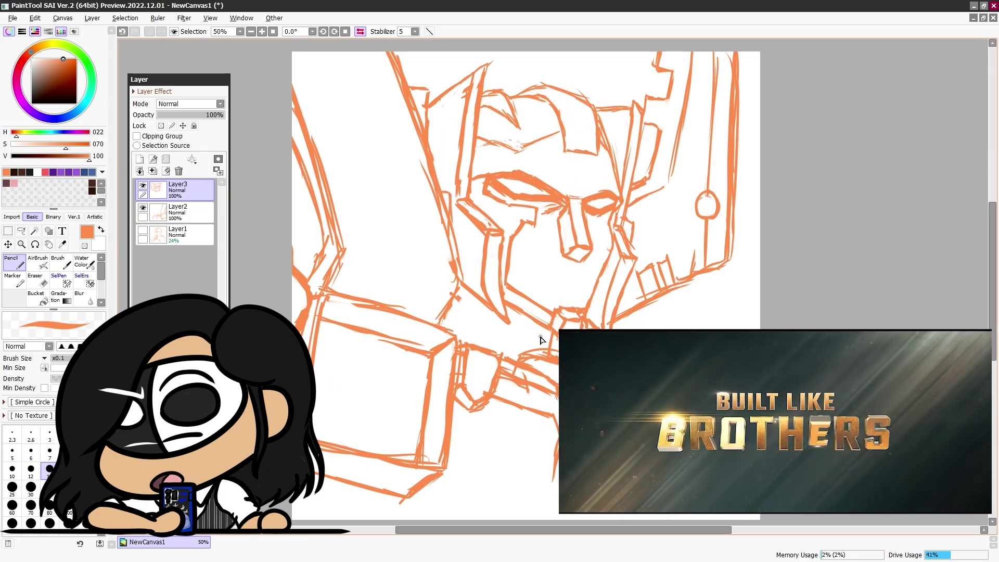
key("e")
key("n")
left_click(179, 171)
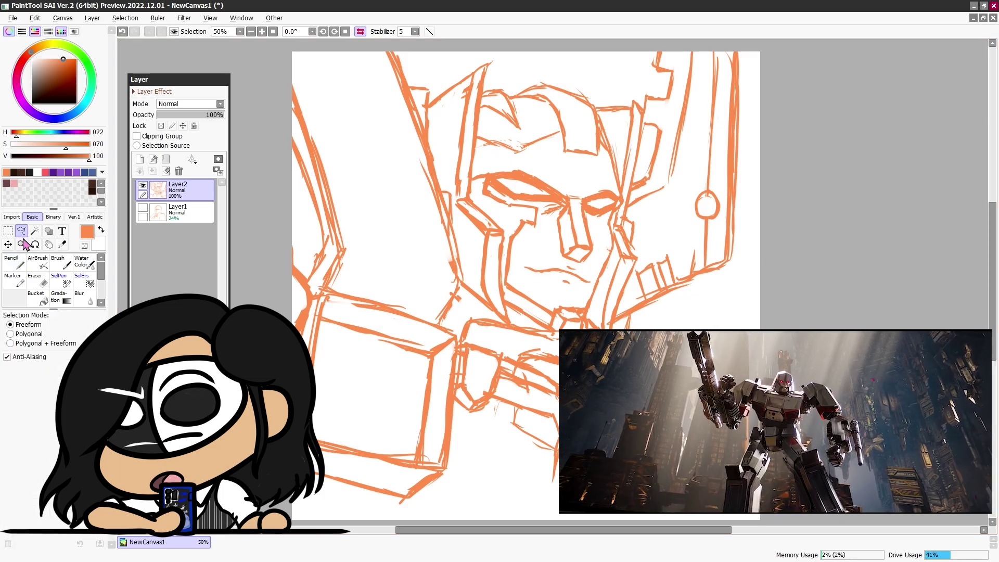
- Transform the selected head area in Deform mode to adjust the helmet and face proportions
key("ctrl+t")
left_click(7, 390)
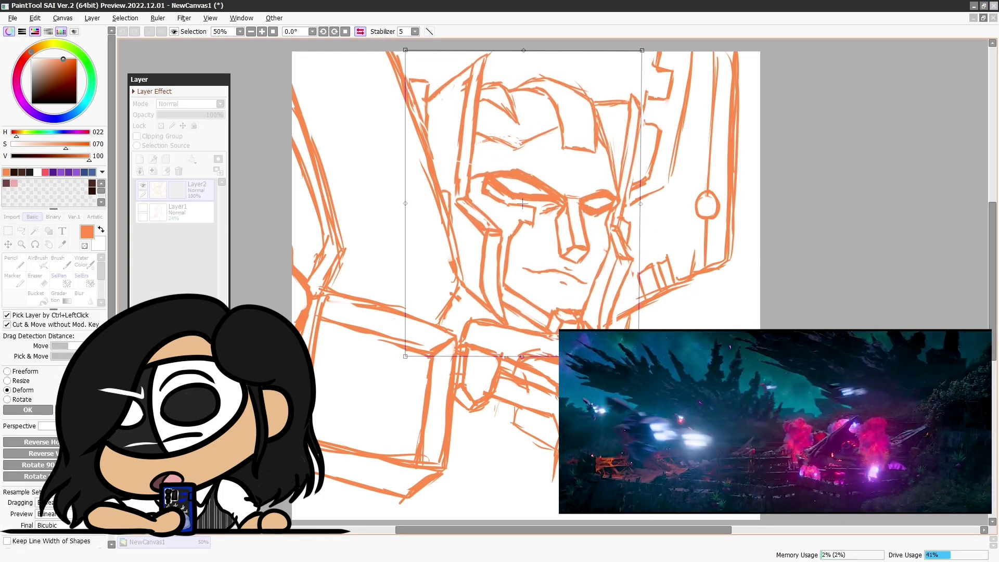
left_click(28, 410)
- Draw evenly spaced crosswise panel lines up the large upright arm beside the orange robot's head
left_click_drag(346, 265, 416, 252)
left_click_drag(338, 234, 444, 218)
left_click_drag(314, 144, 419, 134)
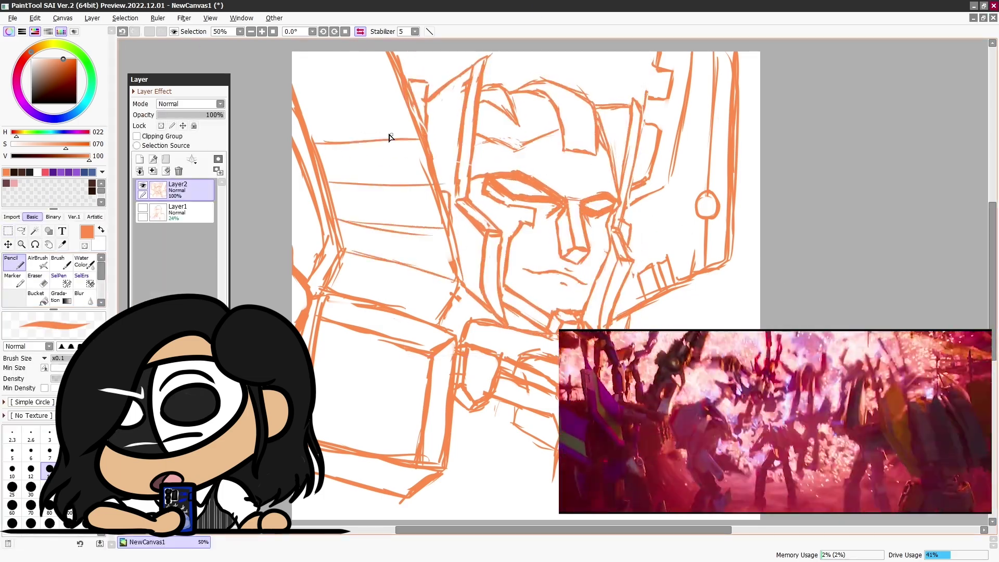
left_click_drag(297, 104, 403, 94)
left_click_drag(293, 68, 386, 56)
mouse_move(327, 384)
left_mouse_down()
mouse_move(383, 412)
mouse_move(344, 352)
mouse_move(338, 412)
mouse_move(393, 377)
left_mouse_up()
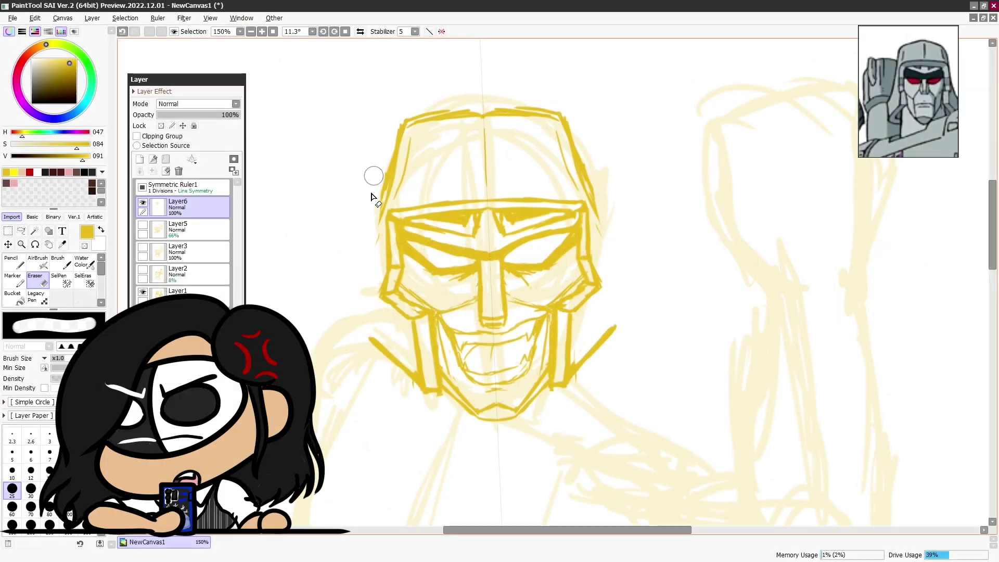
- Redraw the Megatron helmet's sides symmetrically, flaring outward from the crown and angling in toward the jaw
key("n")
left_click_drag(618, 273, 619, 281)
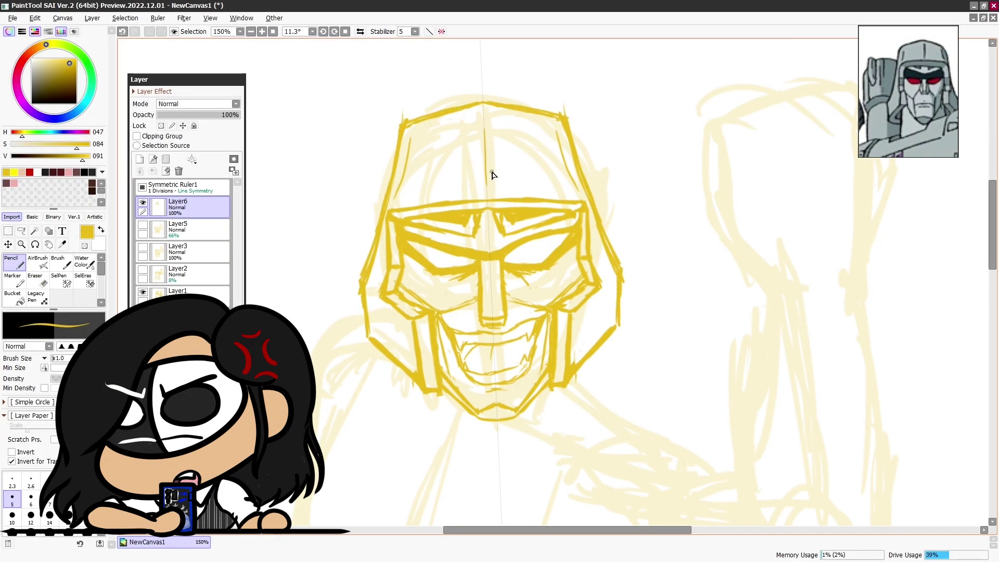
- Show the body sketch on Layer5 and scale, rotate and position the grinning head above the shoulders
left_click_drag(492, 174, 580, 312)
key("ctrl+t")
scroll(499, 208, "up", 2)
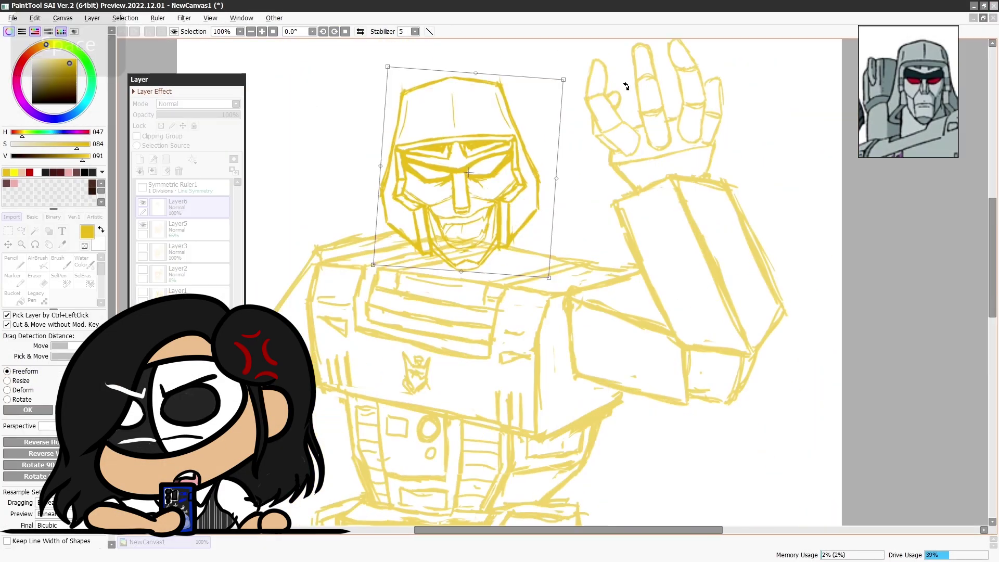
left_click_drag(626, 86, 632, 73)
scroll(556, 230, "up", 1)
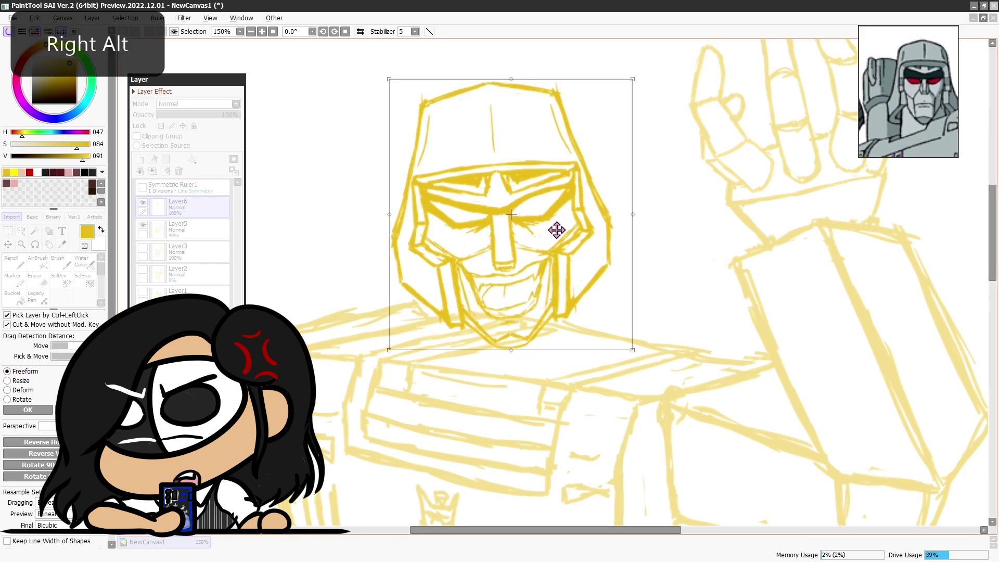
scroll(557, 230, "down", 2)
key("Return")
- Align a new symmetry ruler with the face's centre line and erase the helmet's outer sides
scroll(675, 381, "up", 3)
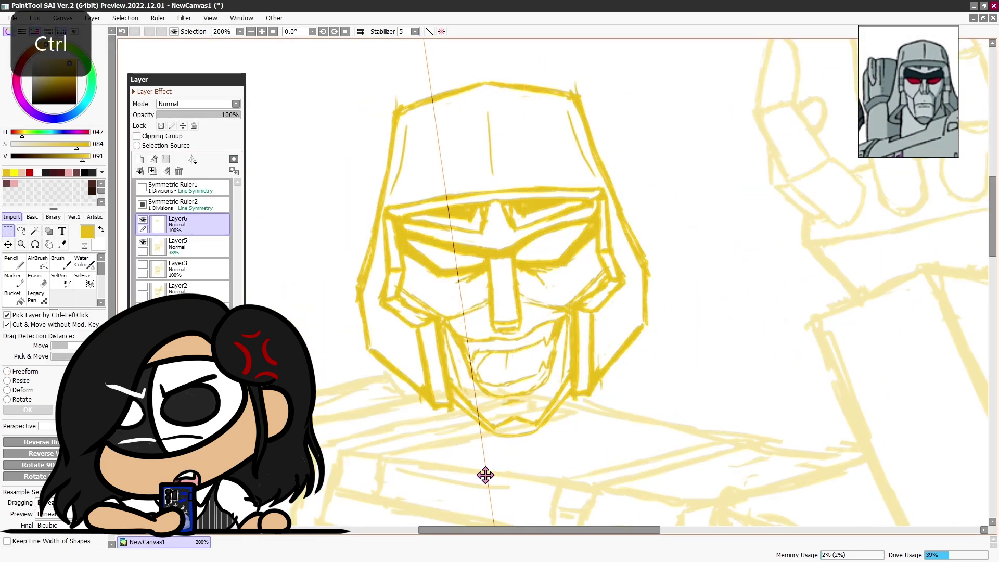
mouse_move(485, 475)
left_mouse_down()
mouse_move(523, 445)
mouse_move(520, 475)
left_mouse_up()
key("e")
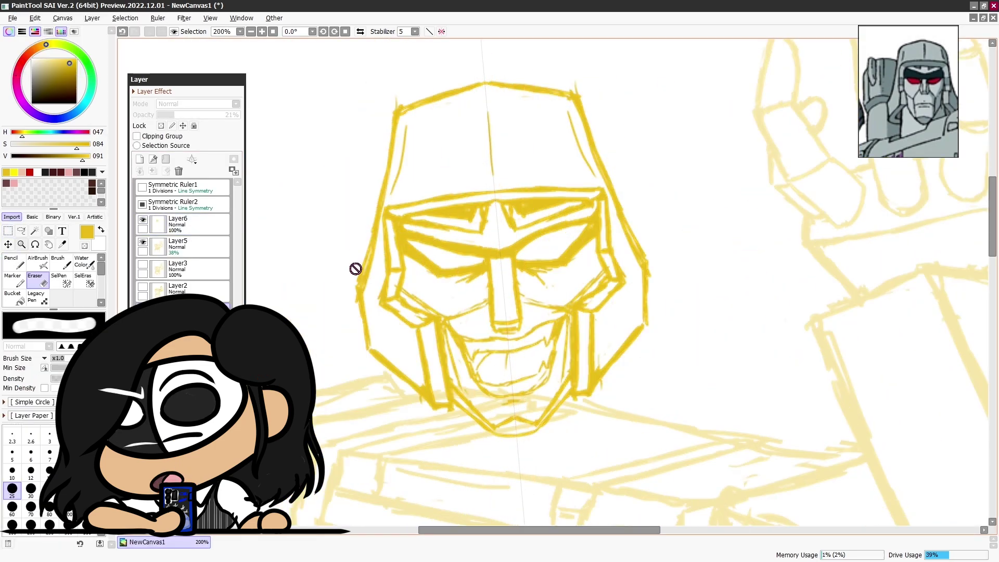
left_click_drag(361, 290, 379, 196)
left_click_drag(606, 197, 644, 272)
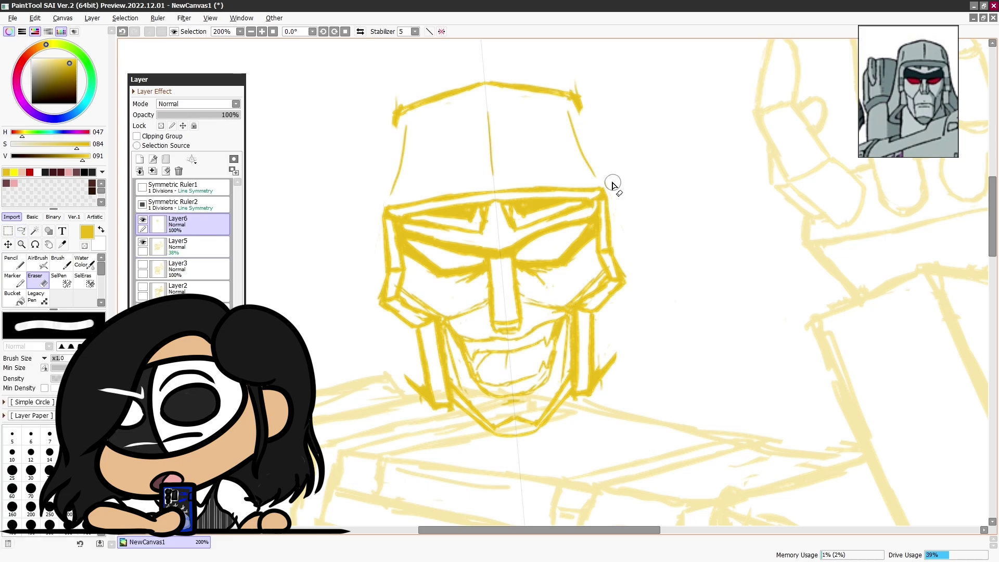
left_click_drag(612, 185, 653, 241)
- Narrow the face slightly and redraw wider, symmetrical helmet sides that slope in to the jaw guards
key("ctrl+t")
key("Return")
mouse_move(368, 116)
left_mouse_down()
mouse_move(396, 112)
mouse_move(359, 316)
left_mouse_up()
key("ctrl+d")
key("n")
left_click_drag(358, 276, 435, 406)
key("e")
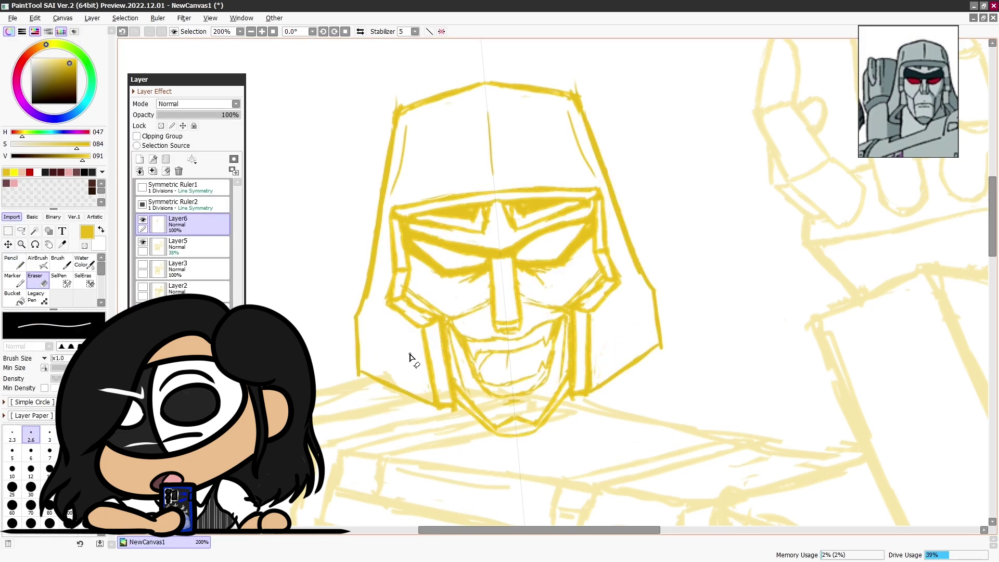
- Scale the whole head down slightly and lower it onto the shoulders
scroll(409, 358, "down", 5)
left_click_drag(669, 272, 608, 267)
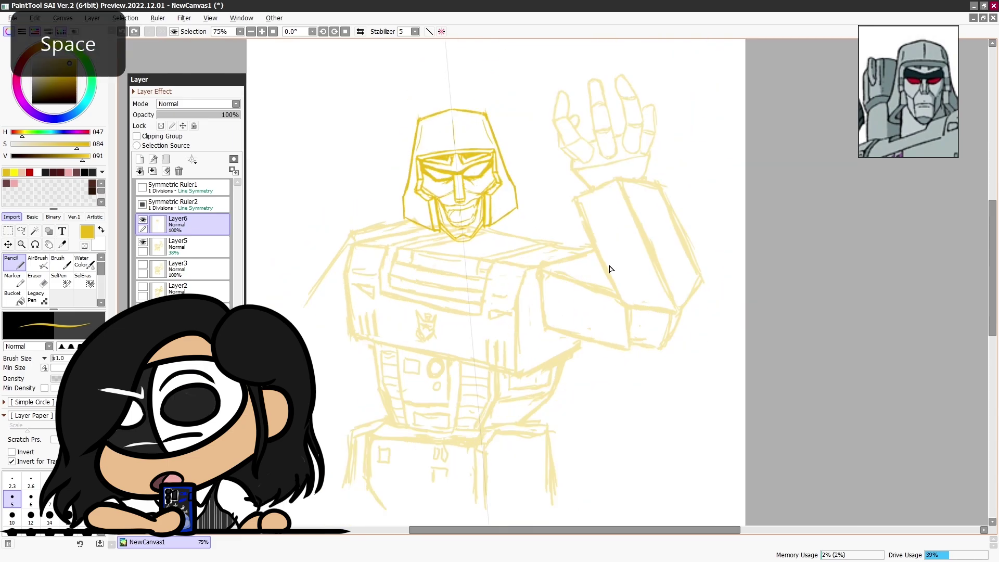
key("ctrl+t")
left_click_drag(526, 104, 520, 114)
left_click_drag(481, 196, 481, 204)
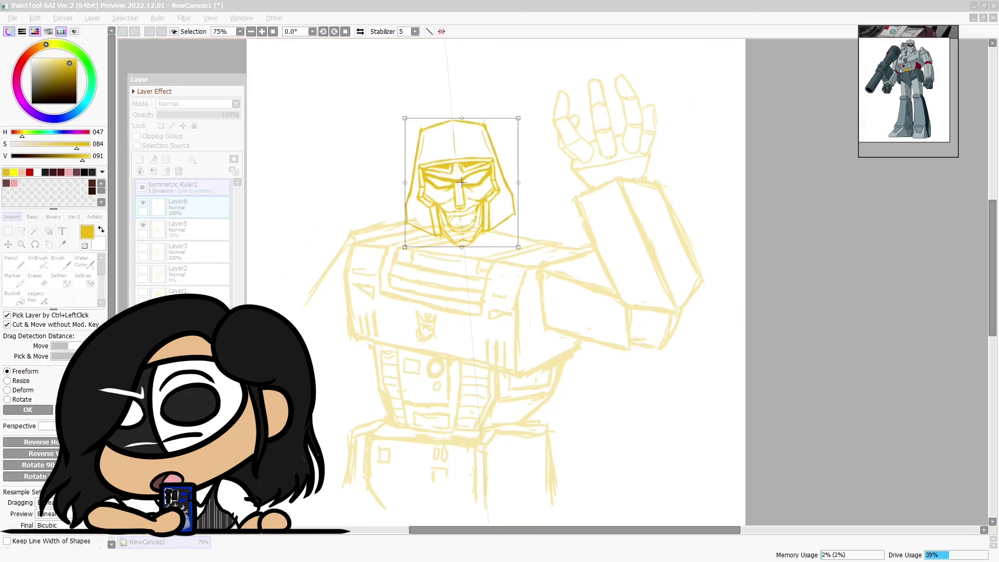
key("Return")
- Tilt the head slightly clockwise and reposition it above the torso
key("n")
key("ctrl+plus")
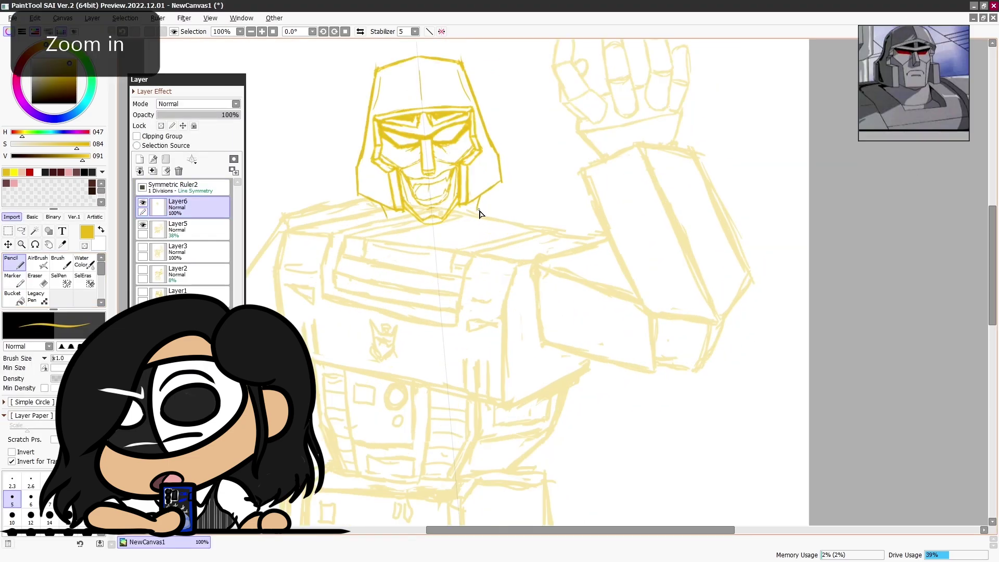
key("ctrl+minus")
key("ctrl+t")
left_click_drag(439, 172, 459, 150)
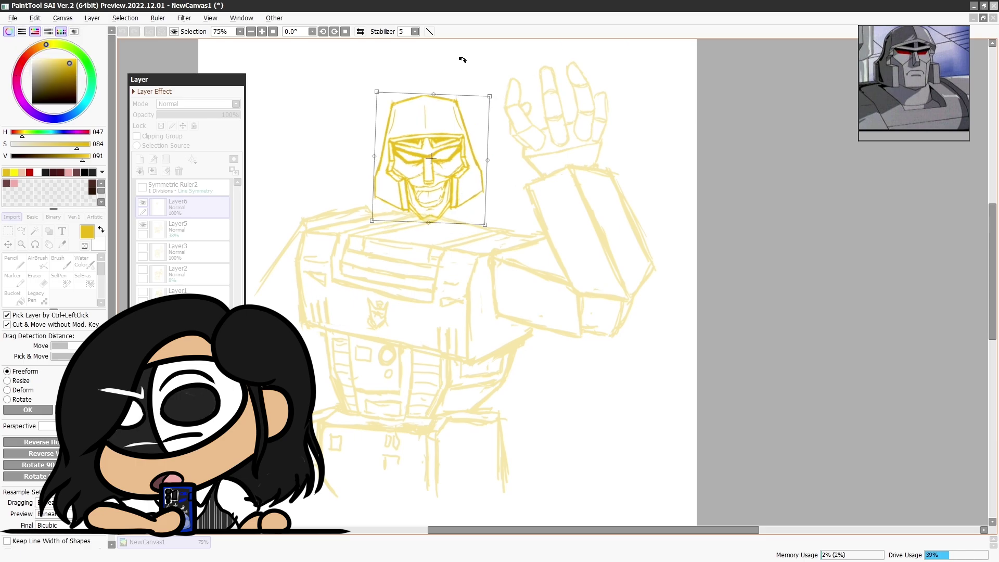
key("Return")
- Draw a short cylindrical neck below the jaw with a curved base on the chest
key("n")
key("ctrl+plus")
mouse_move(678, 162)
left_mouse_down()
mouse_move(566, 328)
mouse_move(494, 333)
left_mouse_up()
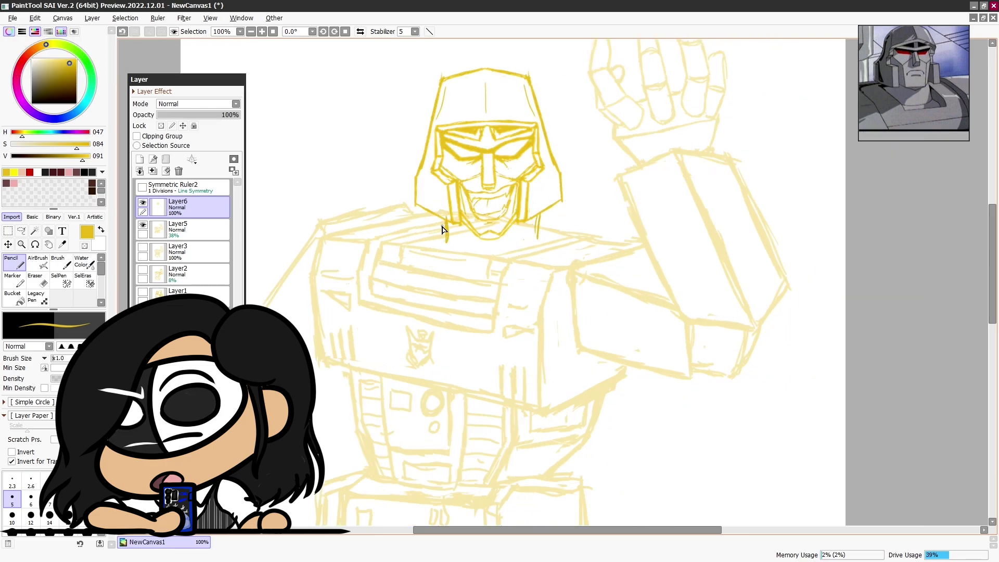
left_click_drag(506, 252, 538, 239)
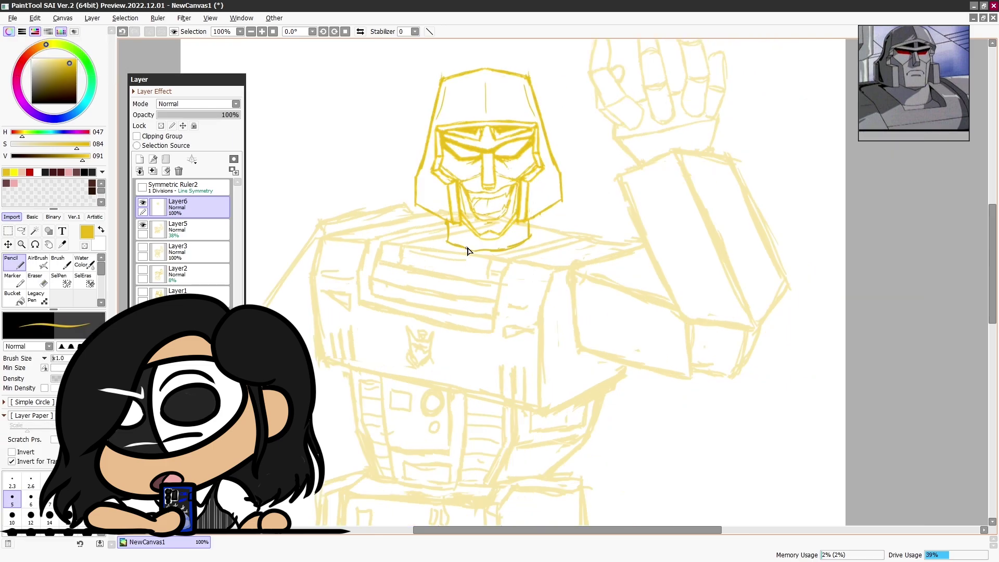
- Shrink and slightly rotate the head together with the neck so they sit lower on the torso
key("ctrl+minus")
left_click_drag(590, 286, 581, 346)
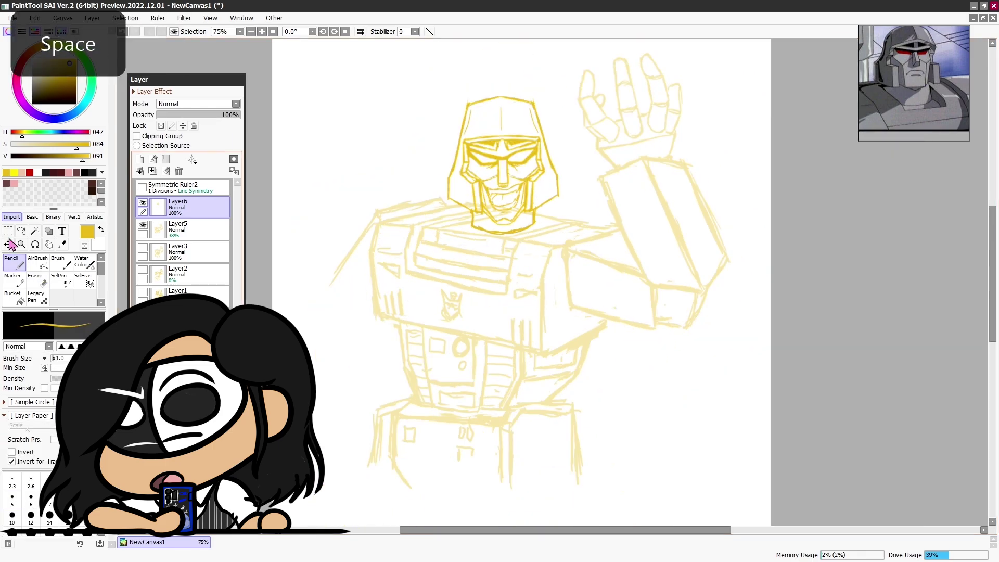
key("ctrl+t")
left_click_drag(502, 219, 526, 187)
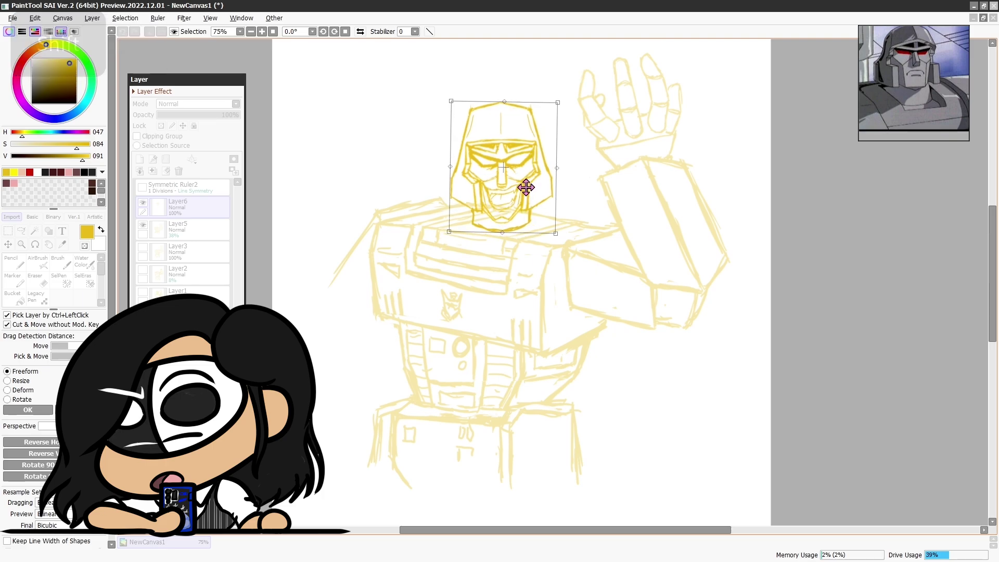
key("Return")
- Redraw the top edge of the shoulder that joins the chest to the raised arm
key("ctrl+minus")
key("ctrl+plus")
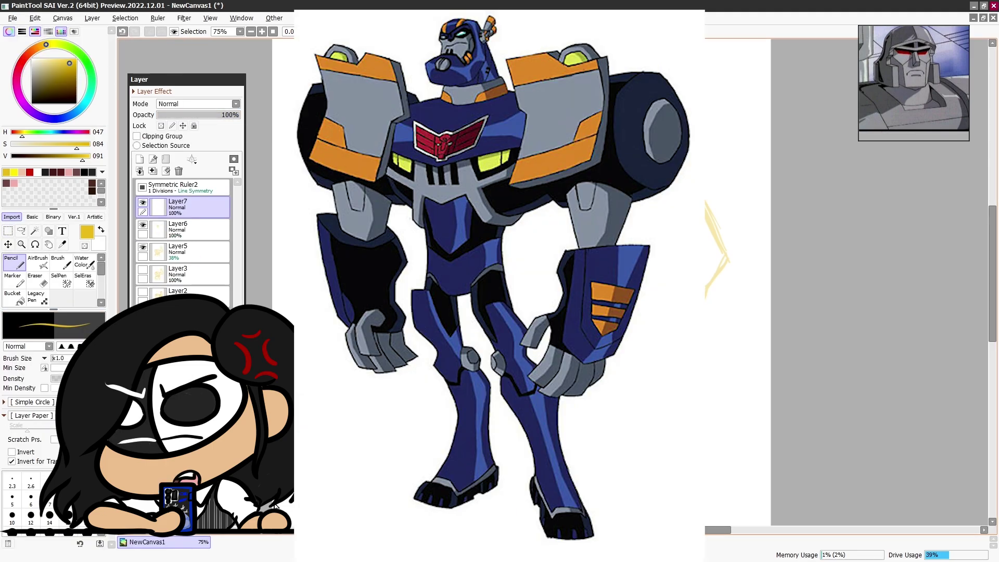
key("ctrl+plus")
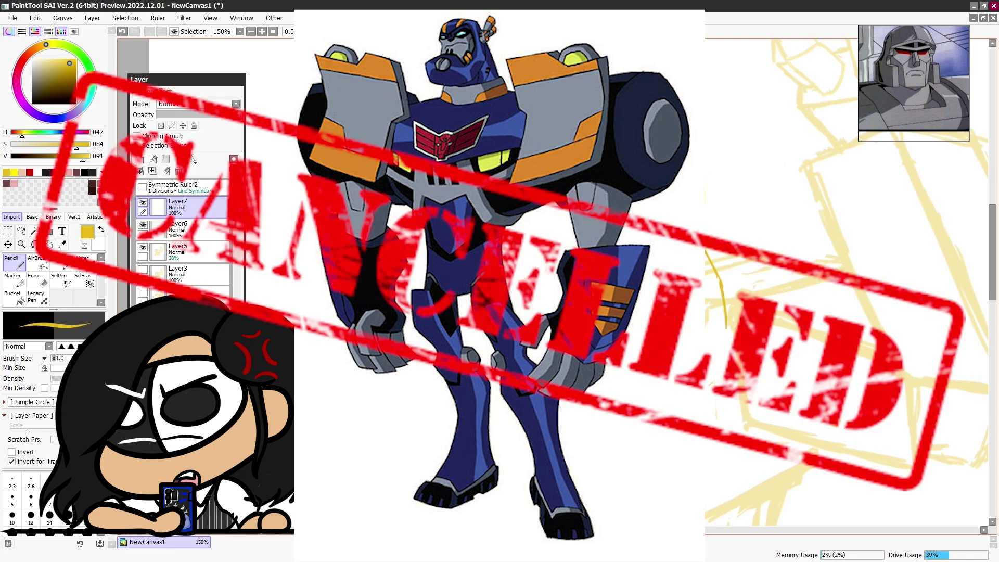
scroll(863, 281, "left", 2)
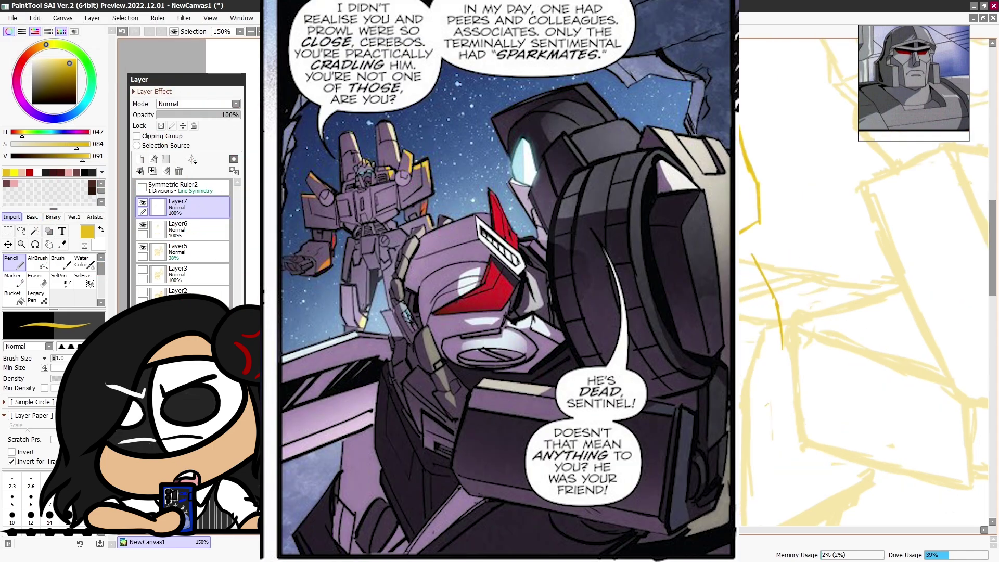
scroll(823, 278, "left", 3)
key("e")
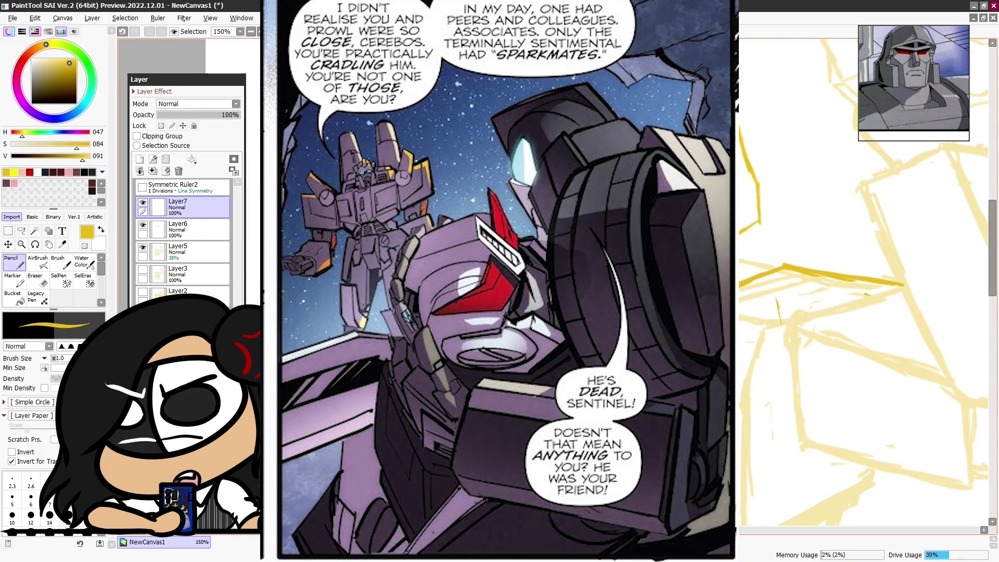
key("n")
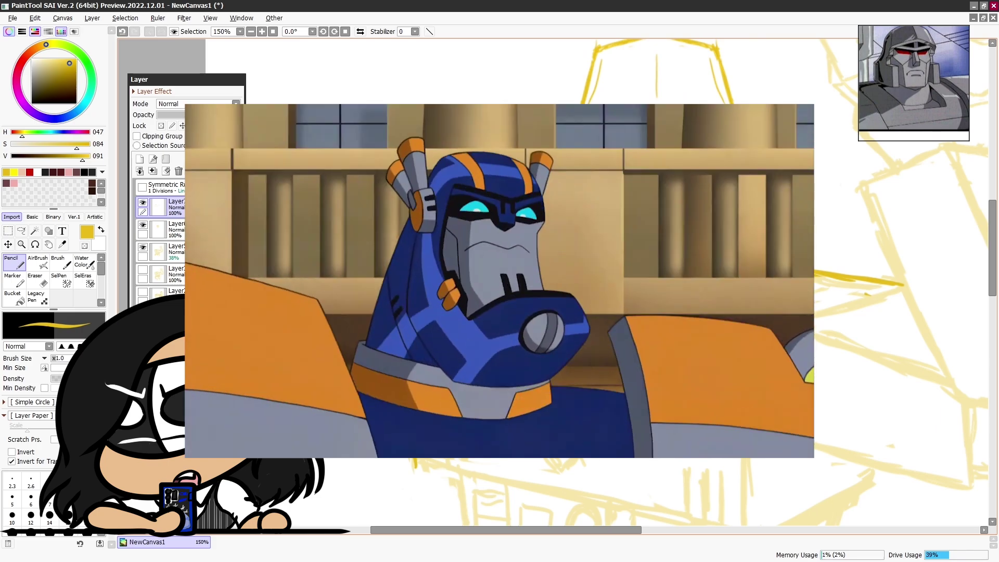
scroll(900, 281, "right", 3)
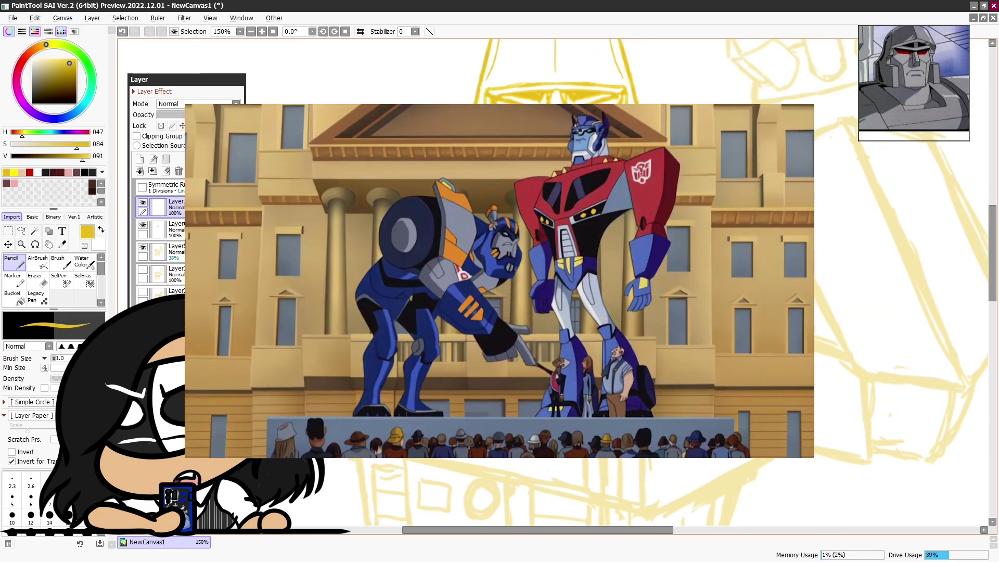
key("e")
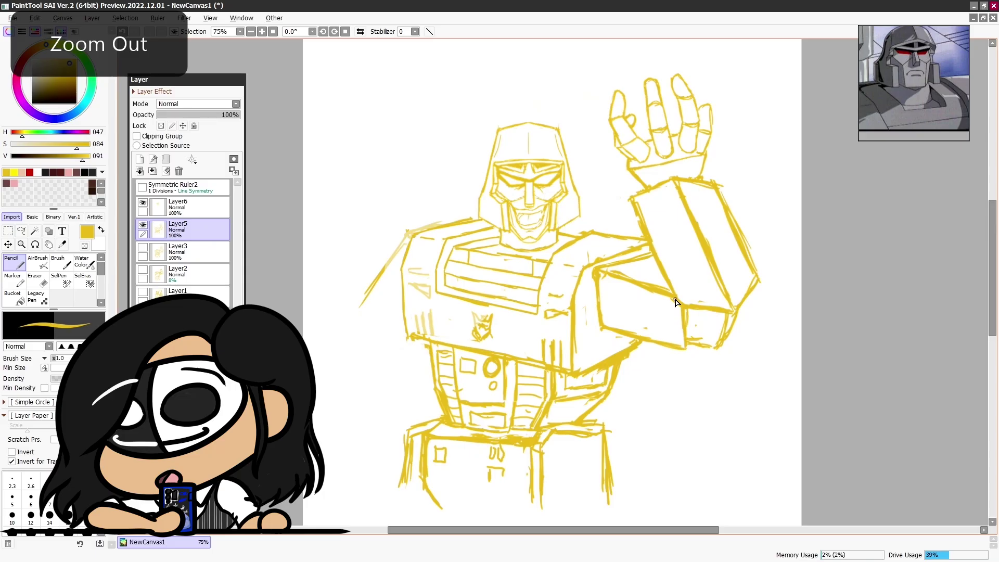
- Refine the lower corner of the raised arm's elbow block
scroll(553, 123, "up", 2)
scroll(561, 221, "down", 2)
key("n")
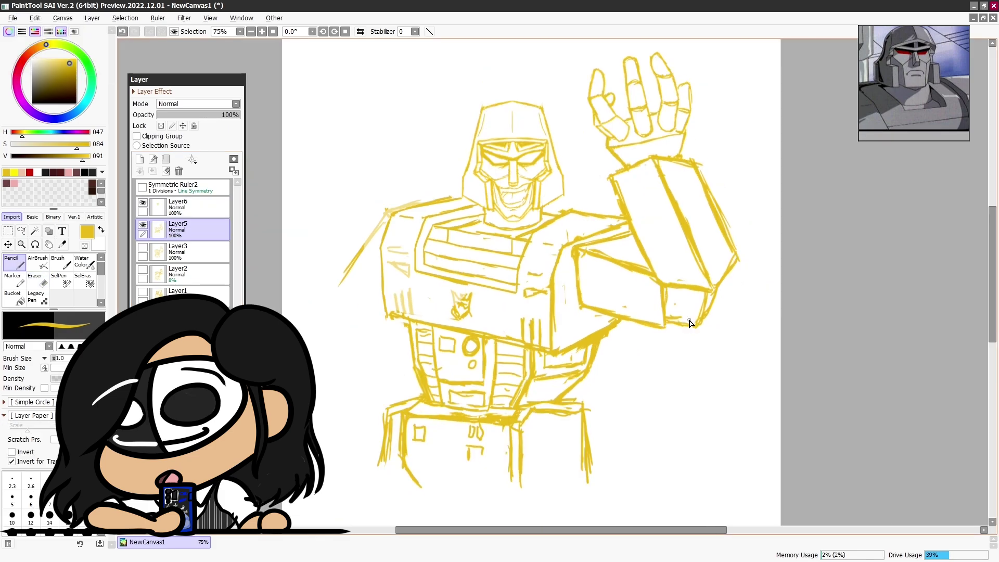
left_click_drag(689, 324, 721, 295)
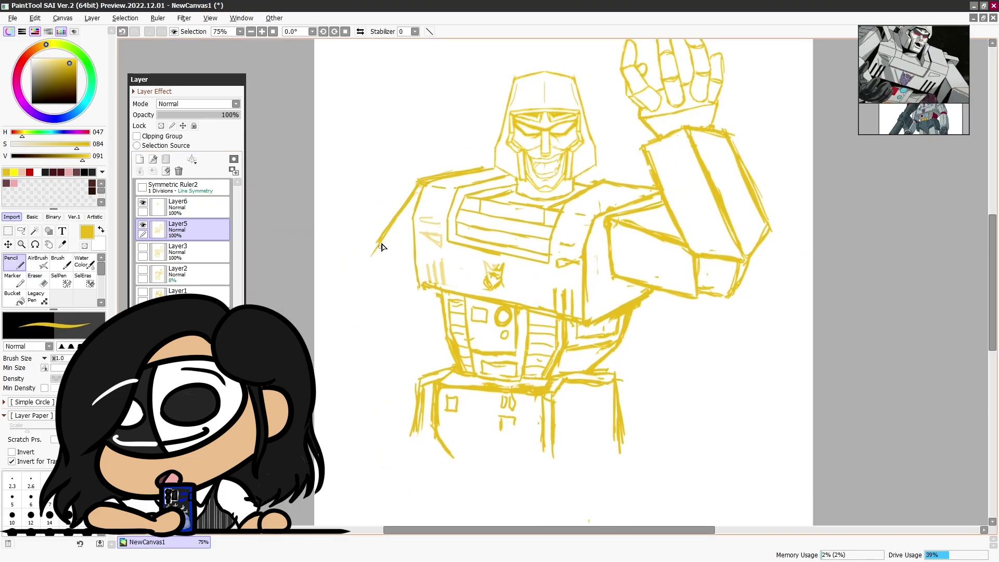
key("ctrl+z")
key("e")
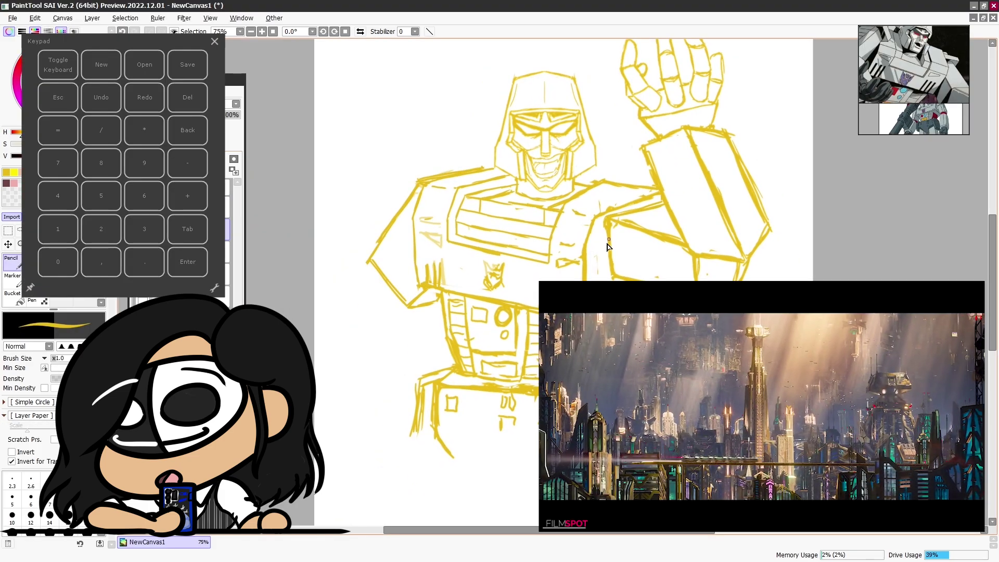
key("n")
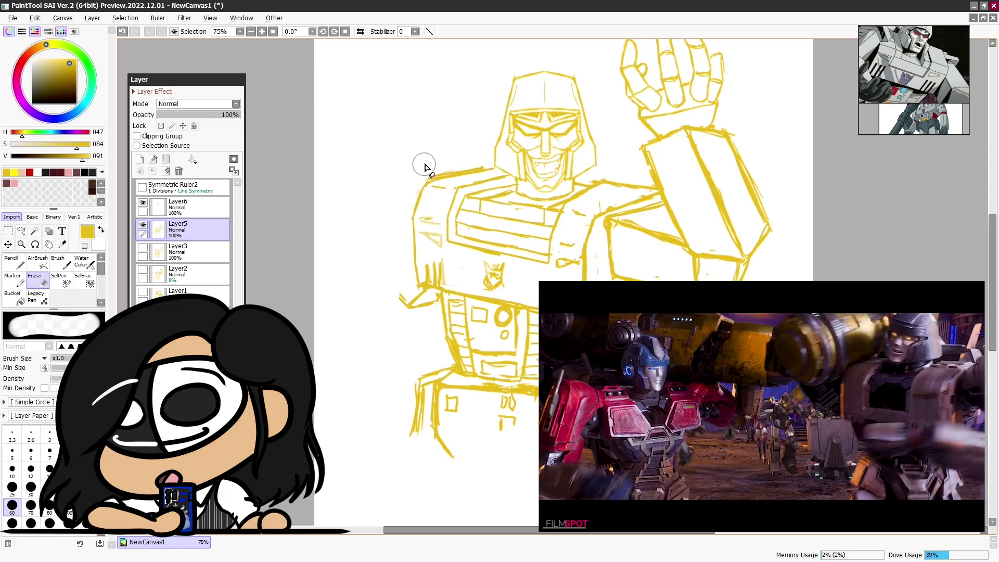
- Delete the unused layers Layer3, Layer2 and Layer1, keeping the head and body sketch layers
left_click(162, 254)
left_click(179, 171)
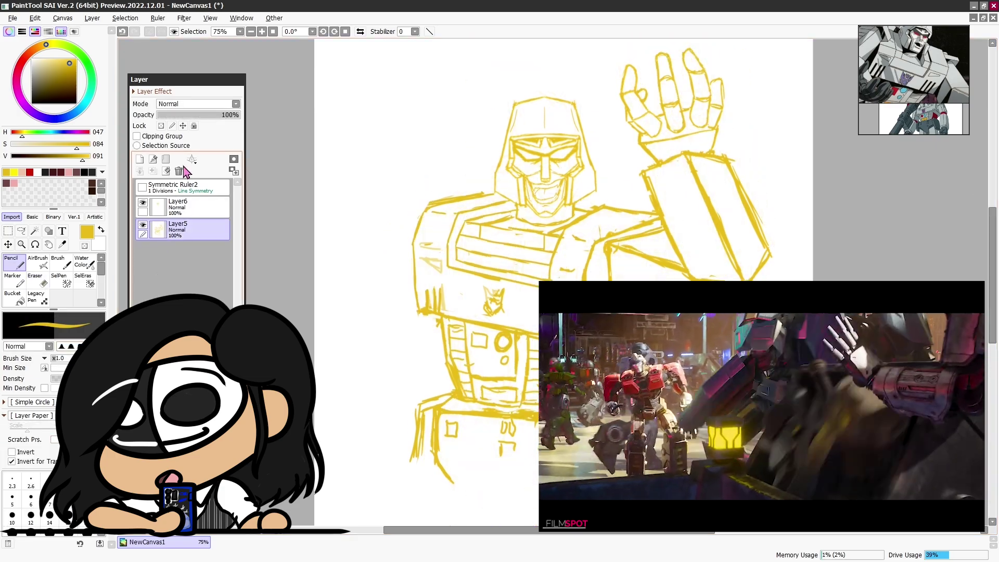
left_click_drag(665, 530, 679, 538)
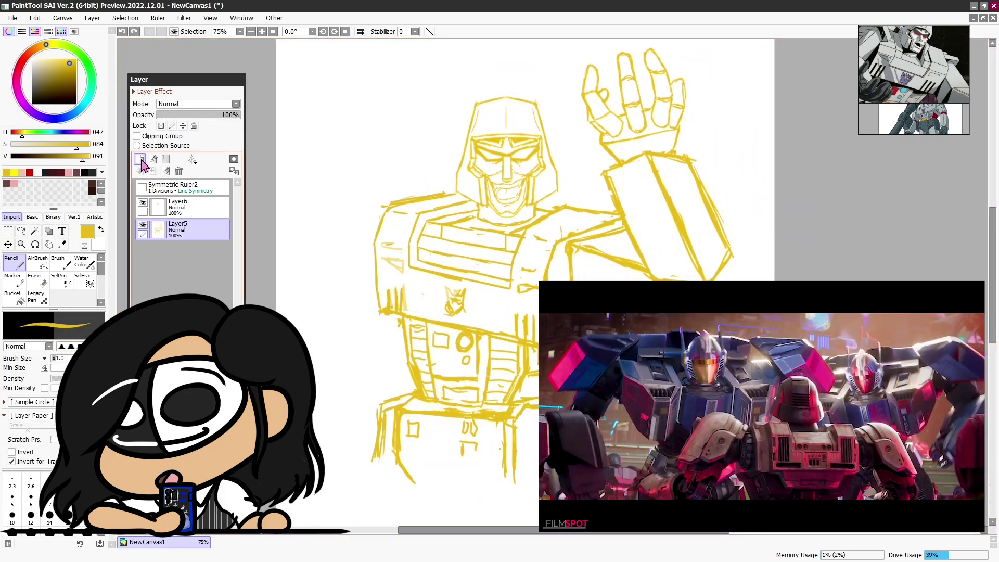
- Add a new layer above Layer5 and move the robot sketch slightly right and down on the canvas
key("ctrl+shift+n")
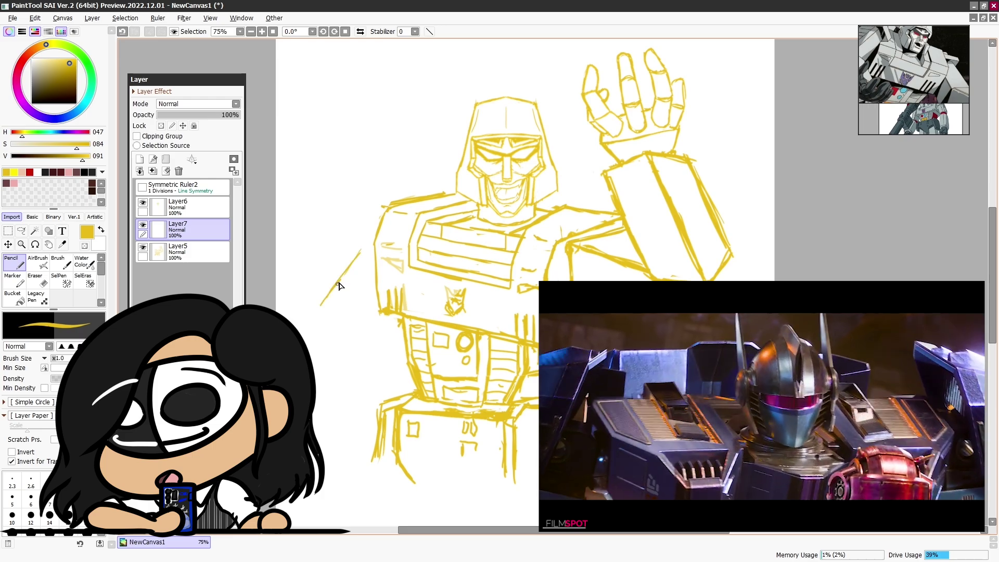
left_click(182, 252)
key("ctrl+t")
key("Return")
left_click(182, 229)
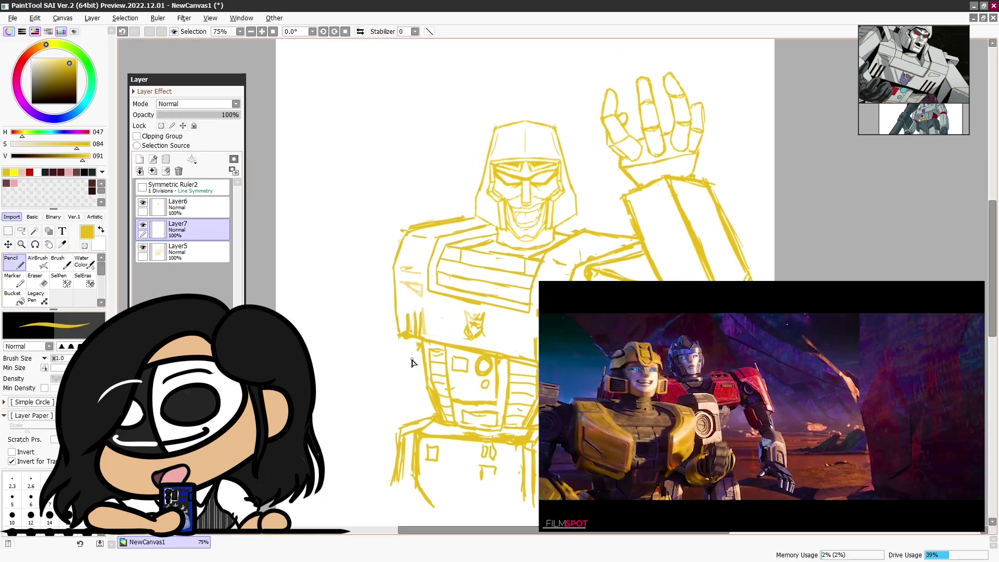
mouse_move(373, 256)
left_mouse_down()
mouse_move(384, 331)
mouse_move(442, 213)
left_mouse_up()
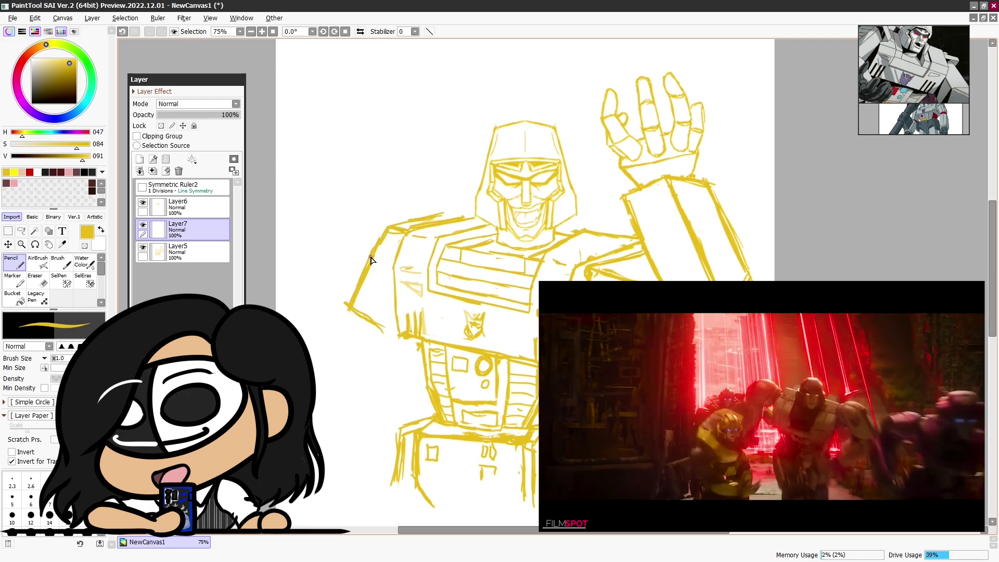
key("ctrl+z")
key("ctrl+t")
key("Return")
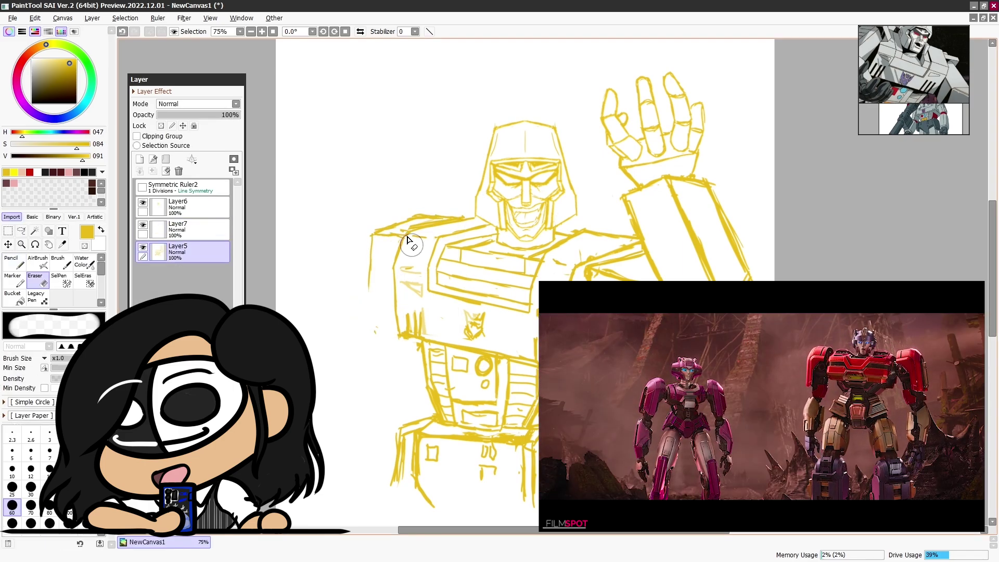
key("super")
left_click(356, 291)
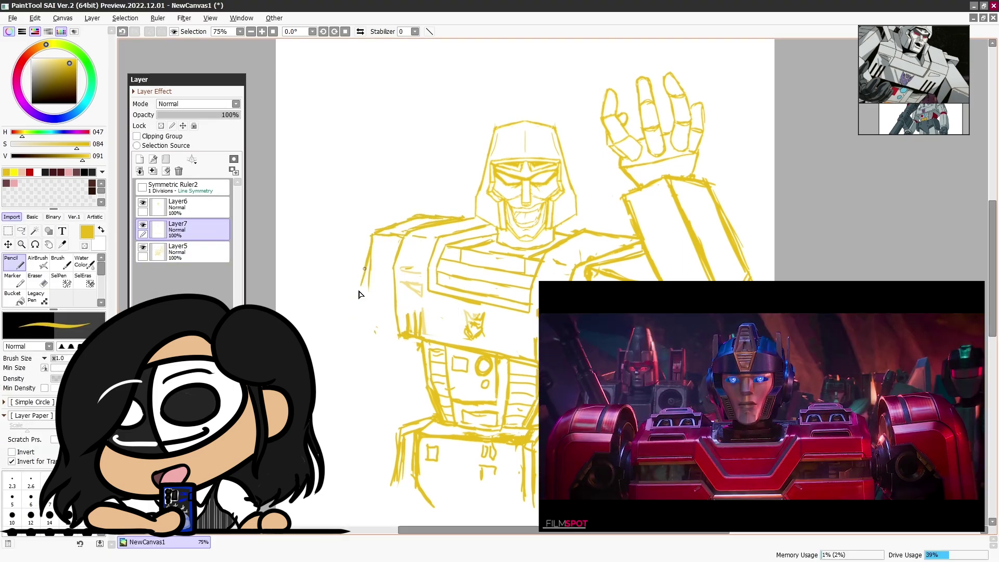
mouse_move(374, 235)
left_mouse_down()
mouse_move(359, 294)
mouse_move(392, 310)
mouse_move(385, 323)
mouse_move(402, 344)
mouse_move(348, 334)
mouse_move(385, 364)
left_mouse_up()
- Sketch a guide for the lowered arm on a new layer, with circles for shoulder, elbow and hand, faded to 33% opacity
key("ctrl+shift+n")
mouse_move(416, 219)
left_mouse_down()
mouse_move(312, 333)
mouse_move(312, 359)
mouse_move(385, 447)
left_mouse_up()
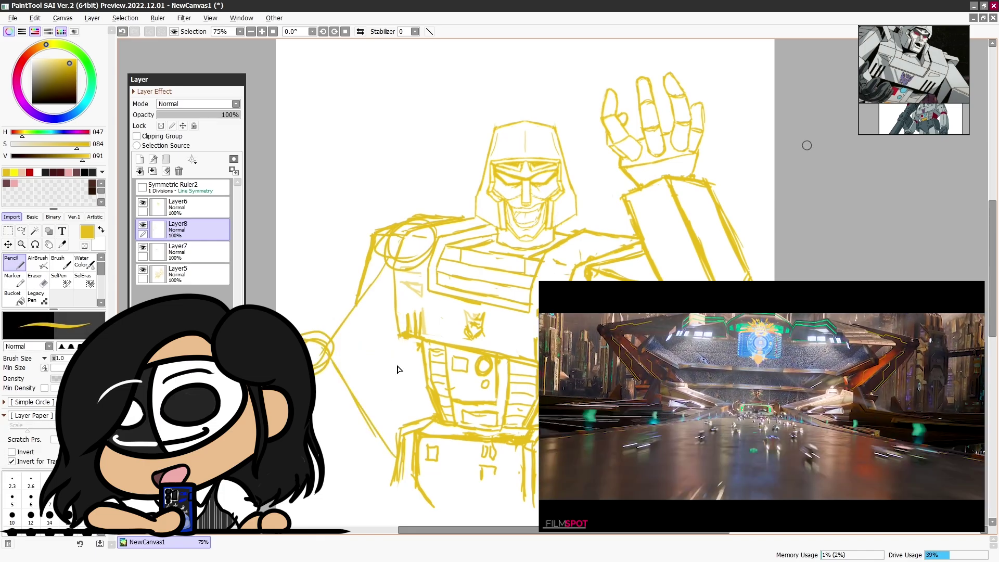
mouse_move(397, 369)
left_mouse_down()
mouse_move(334, 341)
mouse_move(420, 203)
mouse_move(383, 217)
left_mouse_up()
key("ctrl+z")
- Draw the lowered arm's upper arm on Layer7 as an angled box with a shoulder top connecting to the chest
left_click_drag(478, 175, 429, 185)
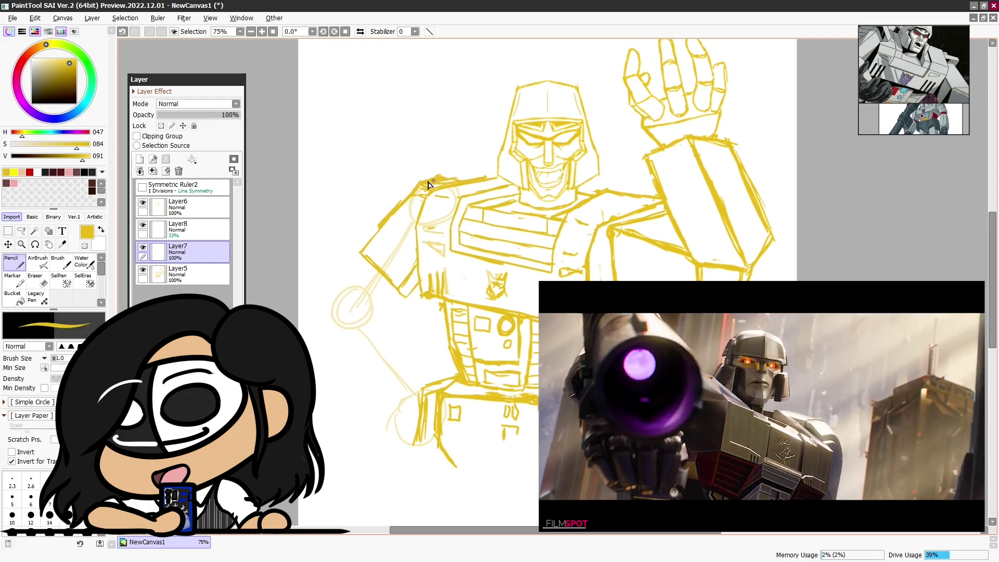
key("e")
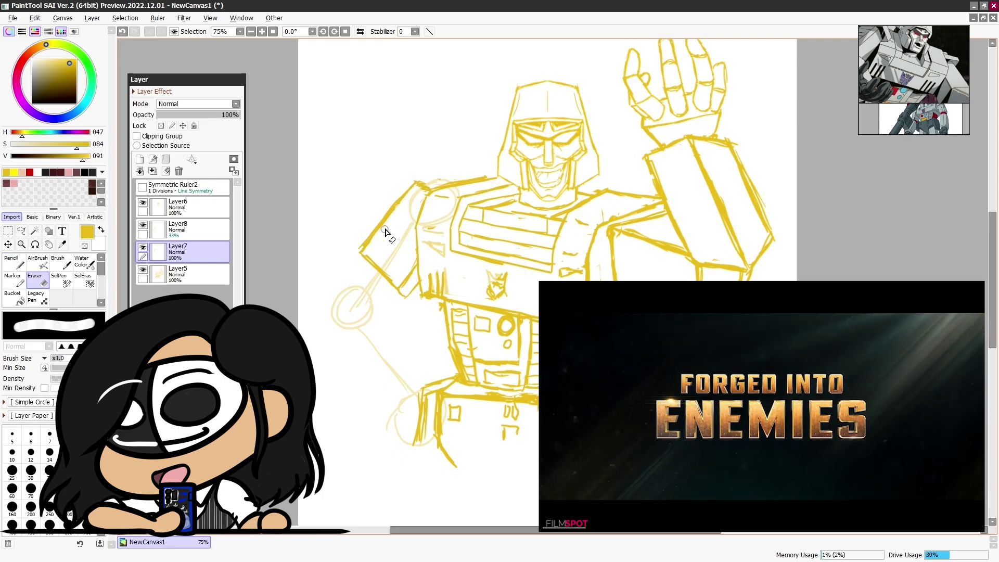
key("n")
left_click_drag(415, 281, 396, 291)
key("ctrl+z")
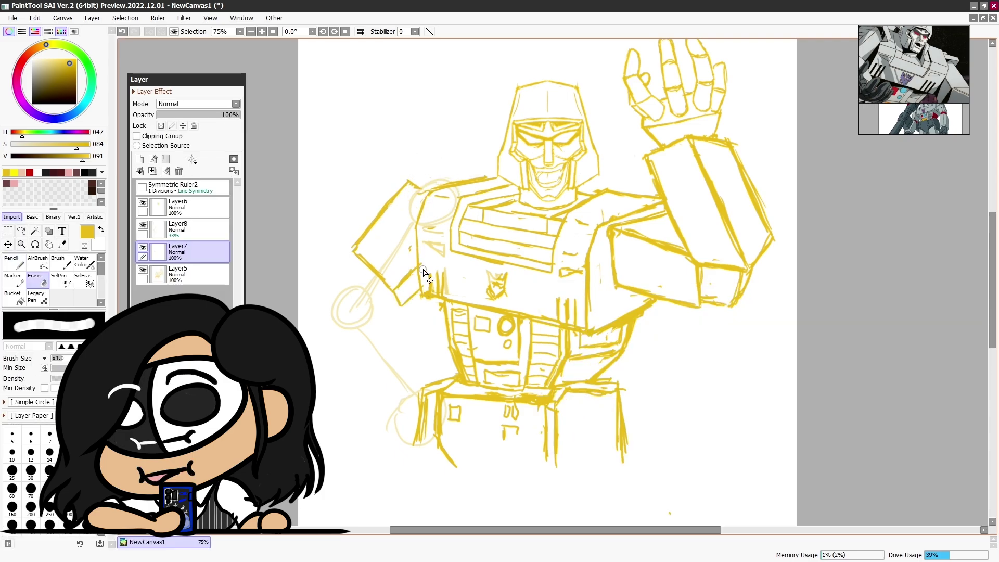
left_click_drag(359, 243, 406, 194)
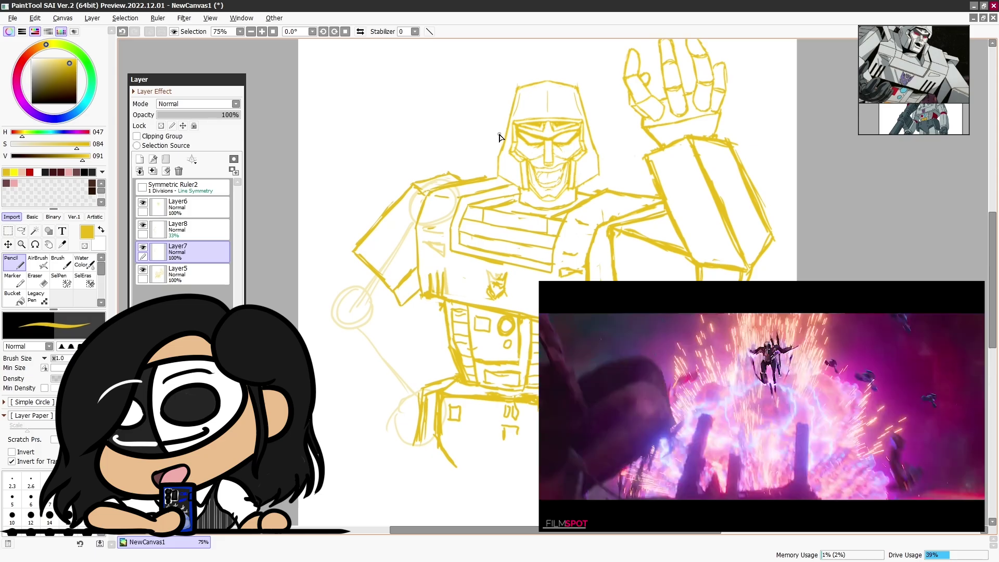
left_click_drag(343, 245, 440, 167)
key("e")
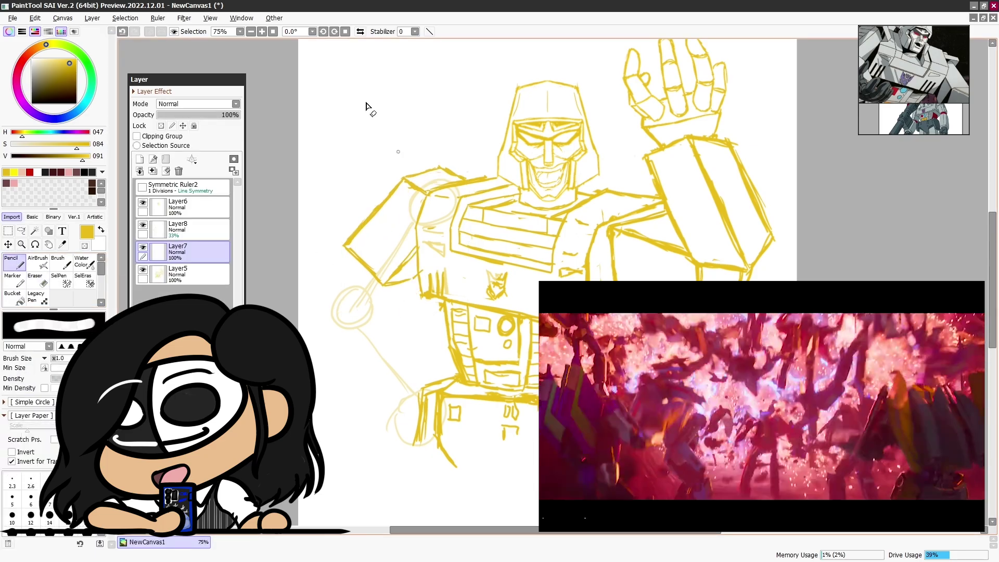
- Draw the short elbow segment below the upper arm and outline the start of the forearm
key("n")
mouse_move(367, 106)
left_mouse_down()
mouse_move(553, 101)
mouse_move(349, 227)
left_mouse_up()
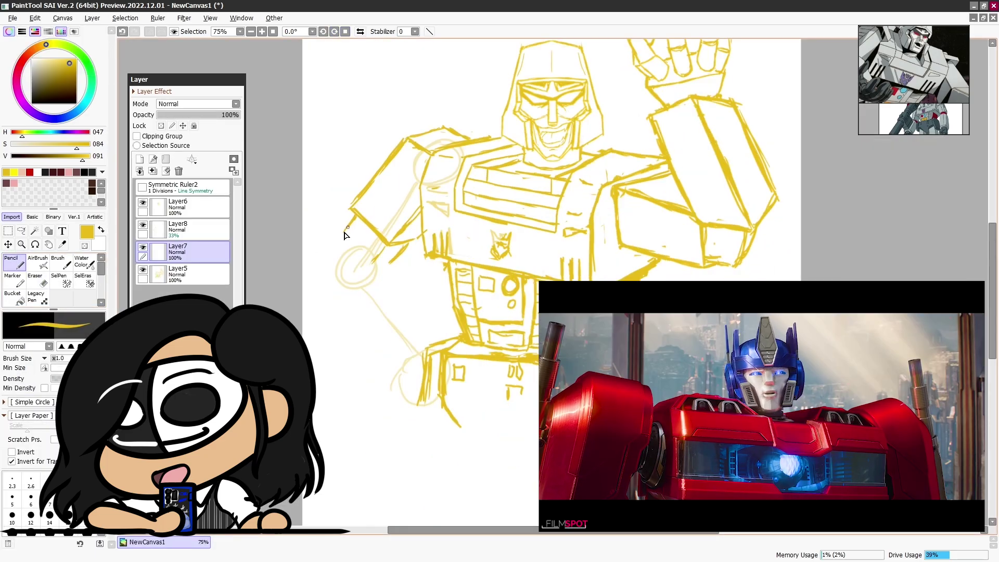
left_click_drag(335, 242, 311, 299)
left_click_drag(393, 264, 429, 304)
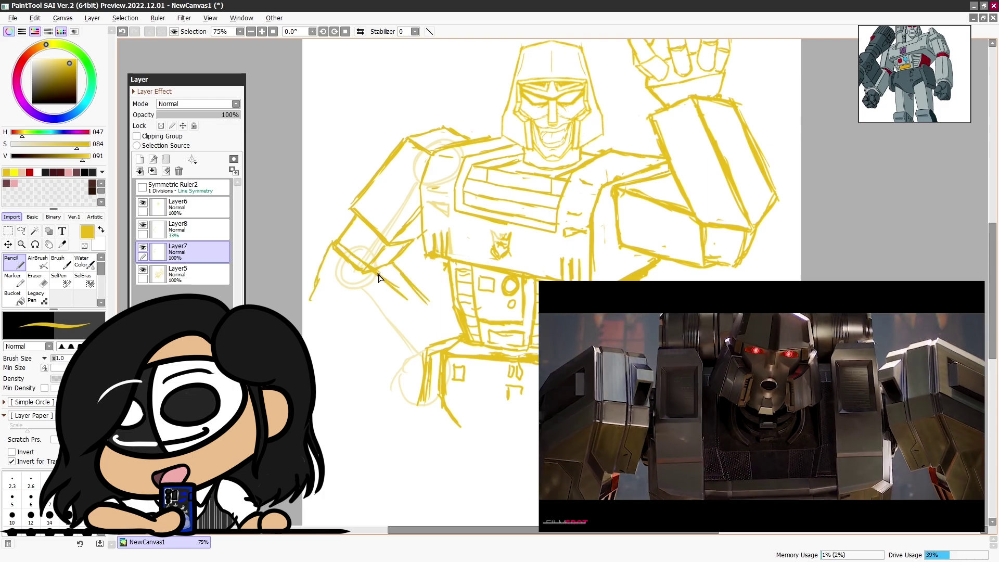
key("e")
left_click_drag(370, 248, 336, 272)
- Complete the forearm as a large box angled back from the elbow toward the hip
key("n")
left_click_drag(372, 273, 425, 321)
mouse_move(326, 255)
left_mouse_down()
mouse_move(303, 283)
mouse_move(389, 364)
left_mouse_up()
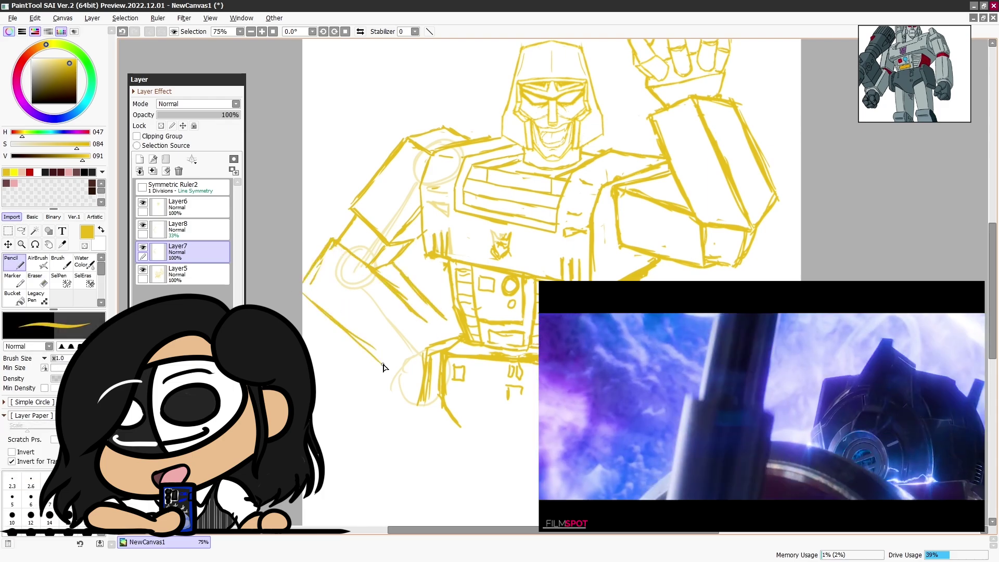
mouse_move(396, 322)
left_mouse_down()
mouse_move(431, 366)
mouse_move(441, 363)
left_mouse_up()
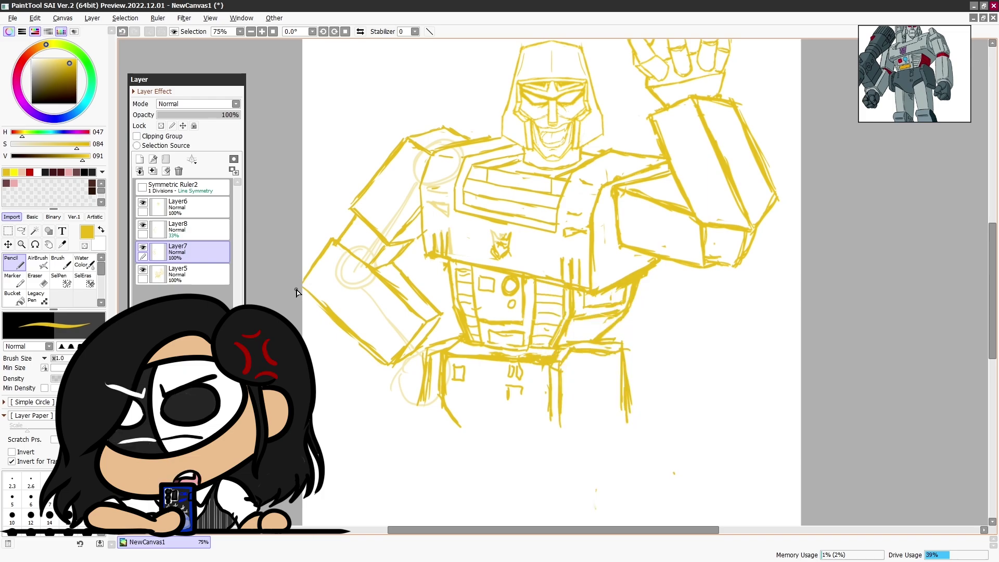
- Delete the arm guide layer and merge the new arm into Layer5, faded to 35% opacity
scroll(296, 292, "left", 1)
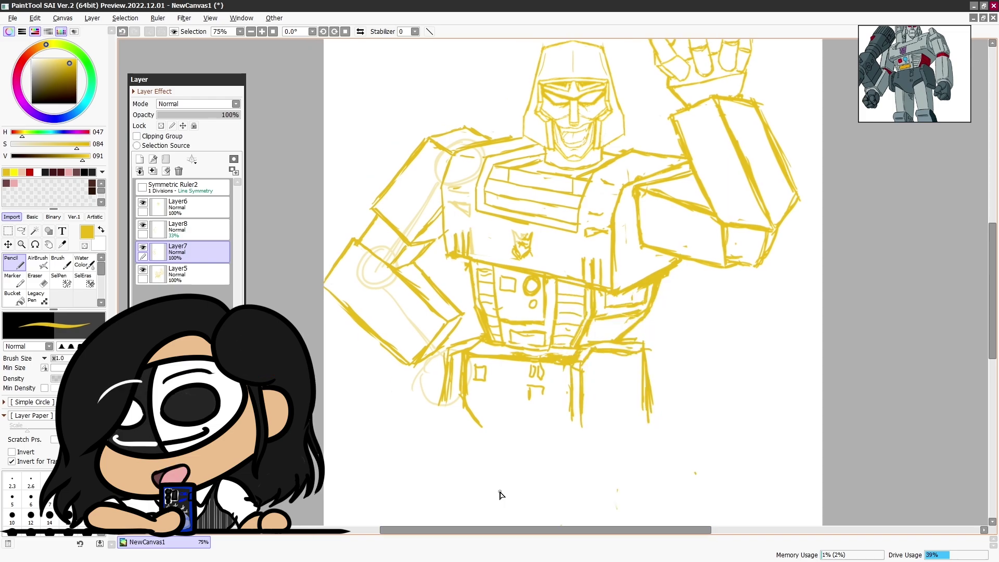
mouse_move(182, 229)
left_mouse_down()
mouse_move(198, 170)
mouse_move(179, 171)
left_mouse_up()
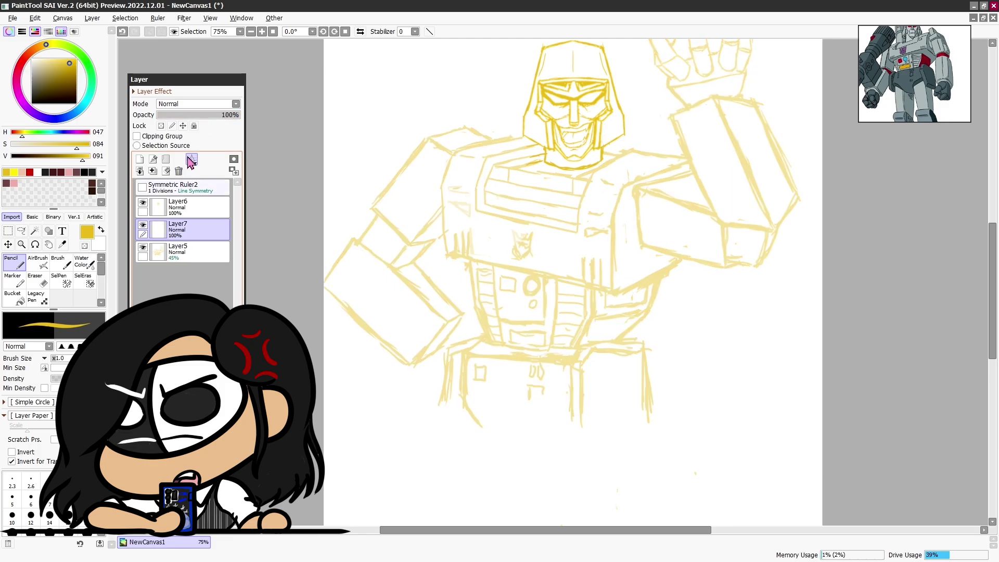
scroll(606, 313, "up", 2)
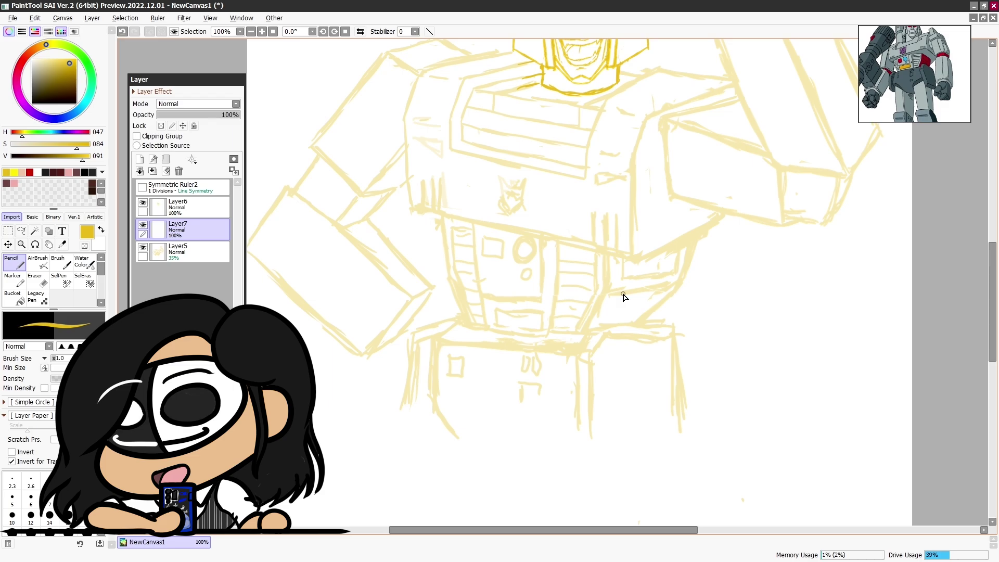
- Strengthen the eye outlines on the robot's face
scroll(624, 297, "up", 5)
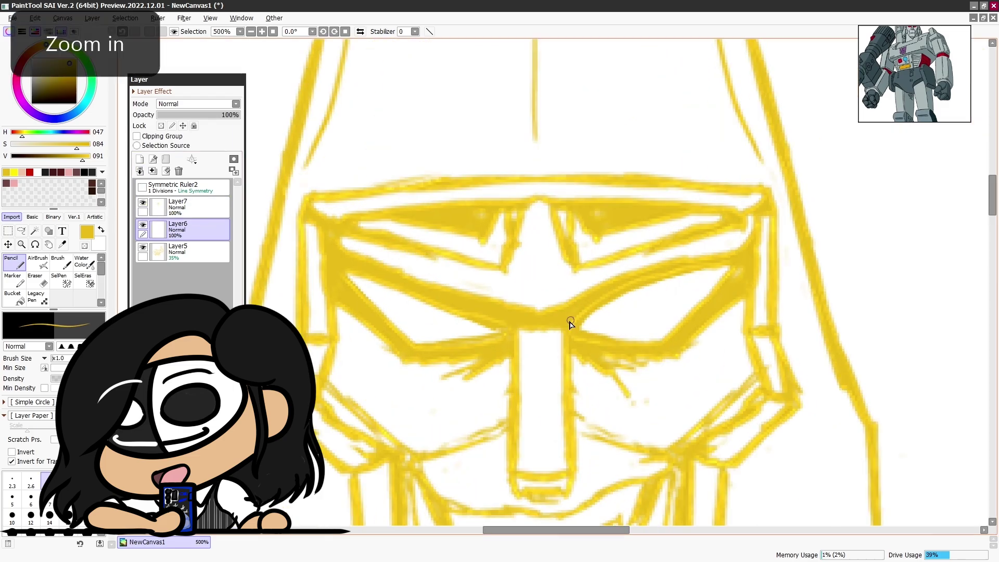
scroll(620, 267, "down", 3)
left_click(620, 268)
scroll(647, 304, "up", 4)
key("ctrl+z")
scroll(661, 292, "down", 3)
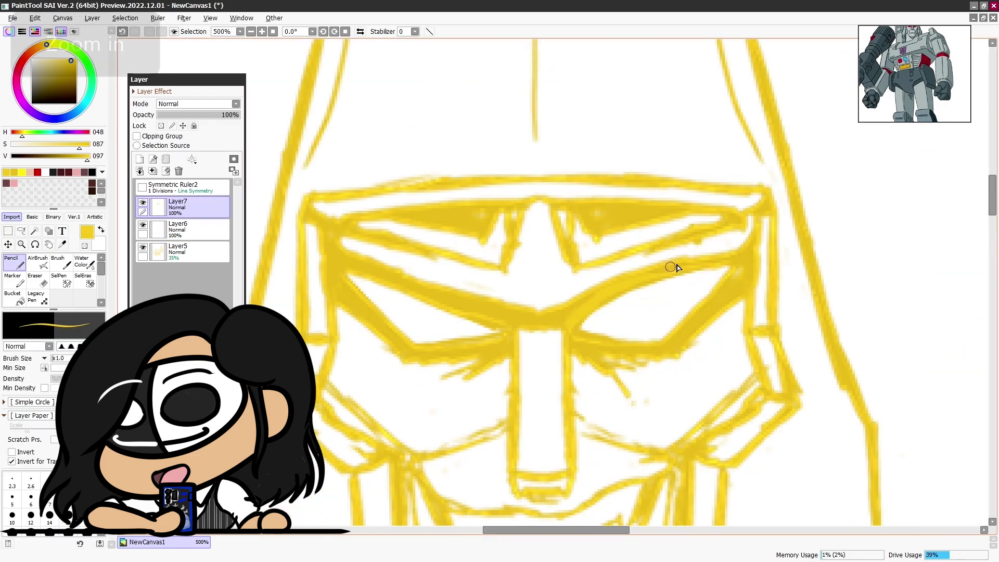
scroll(669, 342, "down", 3)
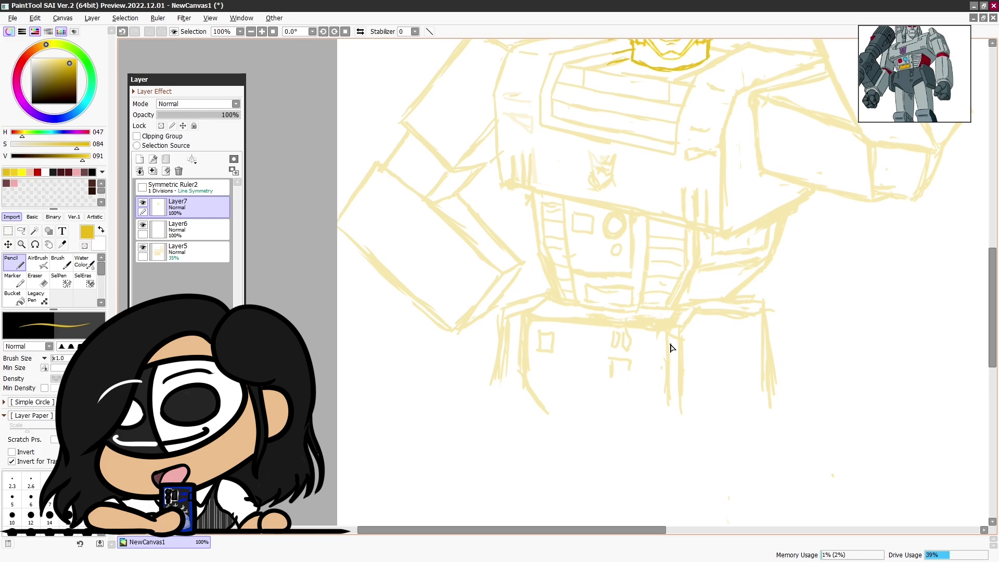
- Merge the face touch-up with the head layer and start sketching the wrist and thumb of the hand at the hip
scroll(670, 348, "up", 1)
left_click(152, 171)
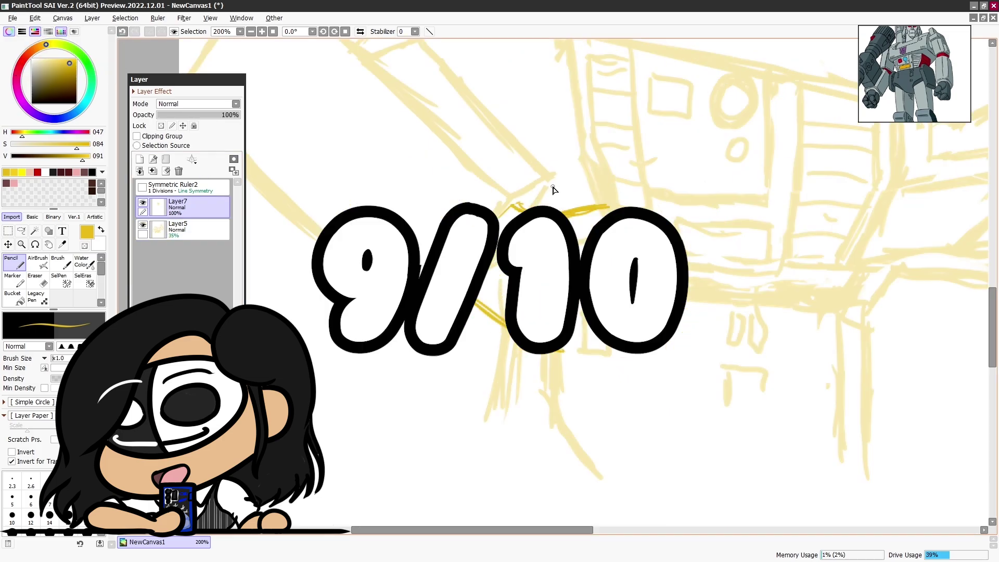
key("ctrl+z")
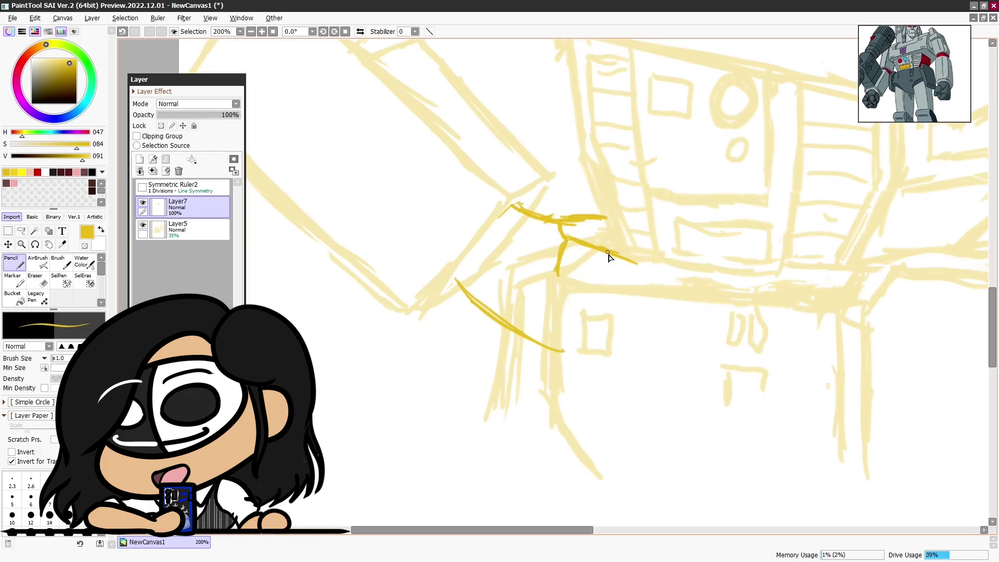